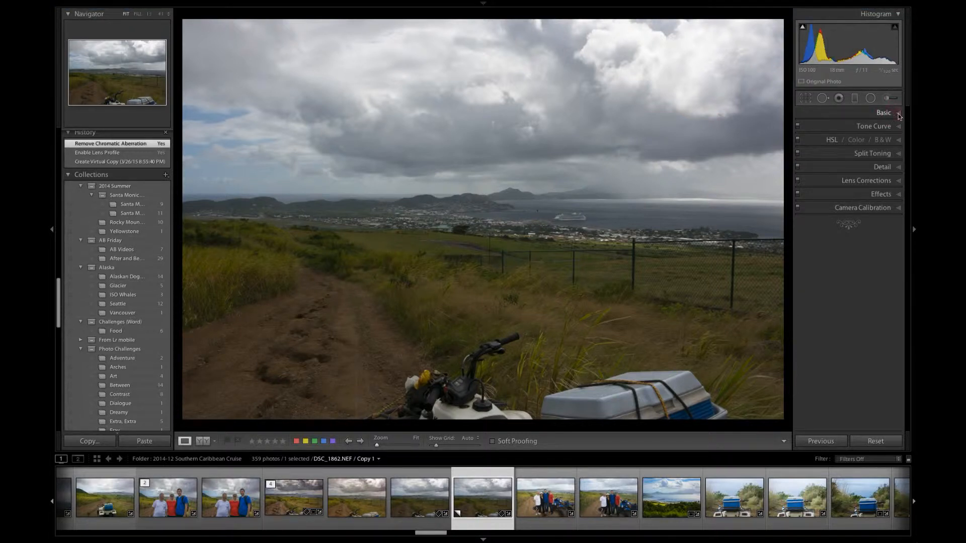
Step: Set the landscape photo's white balance to the Cloudy preset
left_click(899, 114)
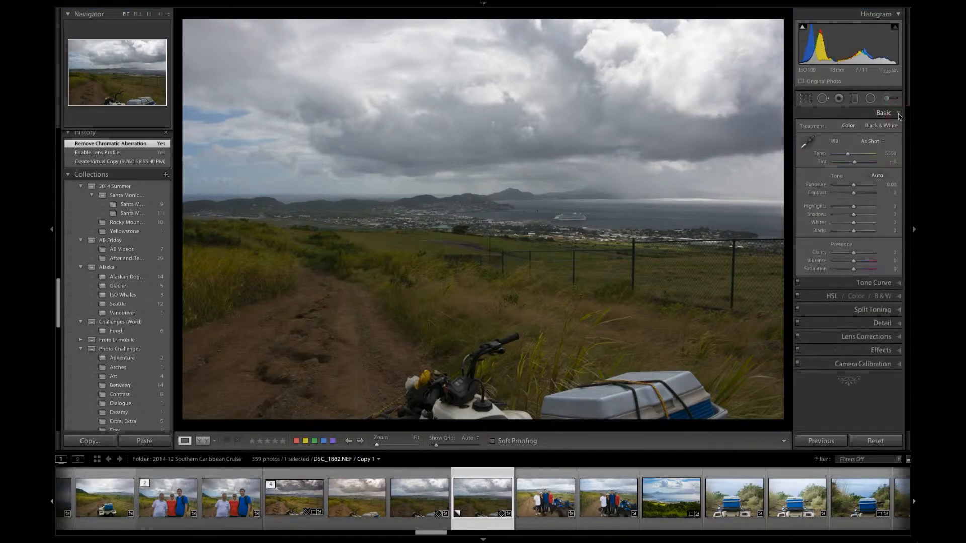
left_click(876, 146)
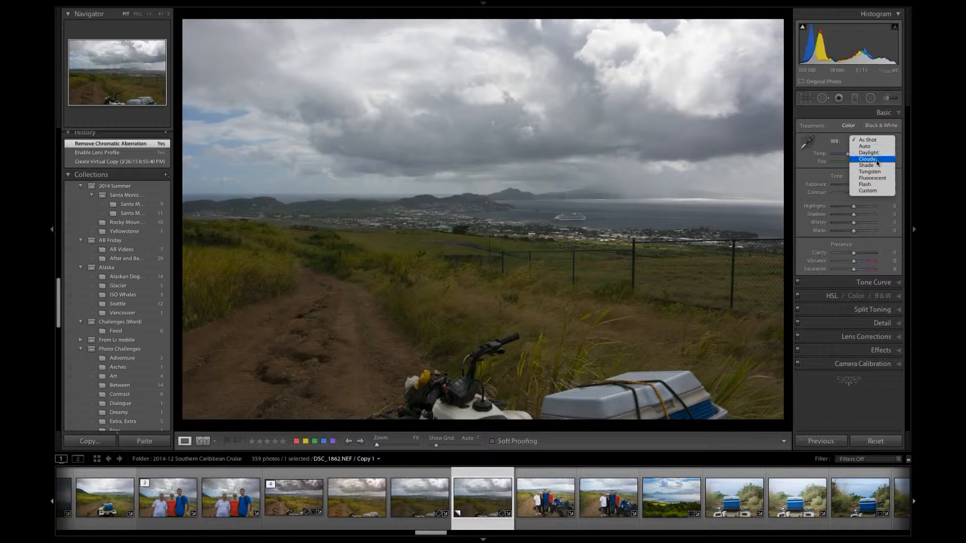
left_click(876, 159)
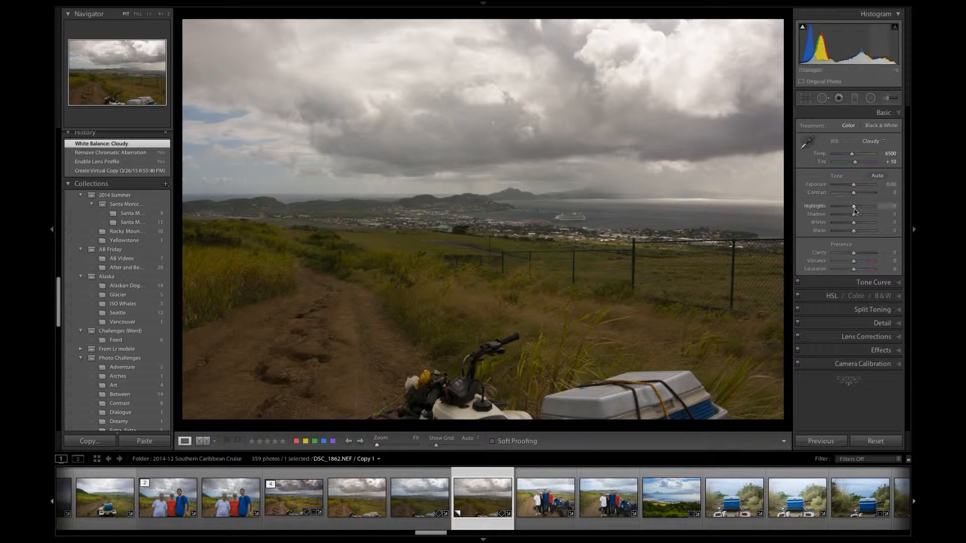
Step: Adjust the photo's tone to Highlights -100, Shadows +80, Whites +36 and Blacks -8
left_click_drag(854, 207, 870, 219)
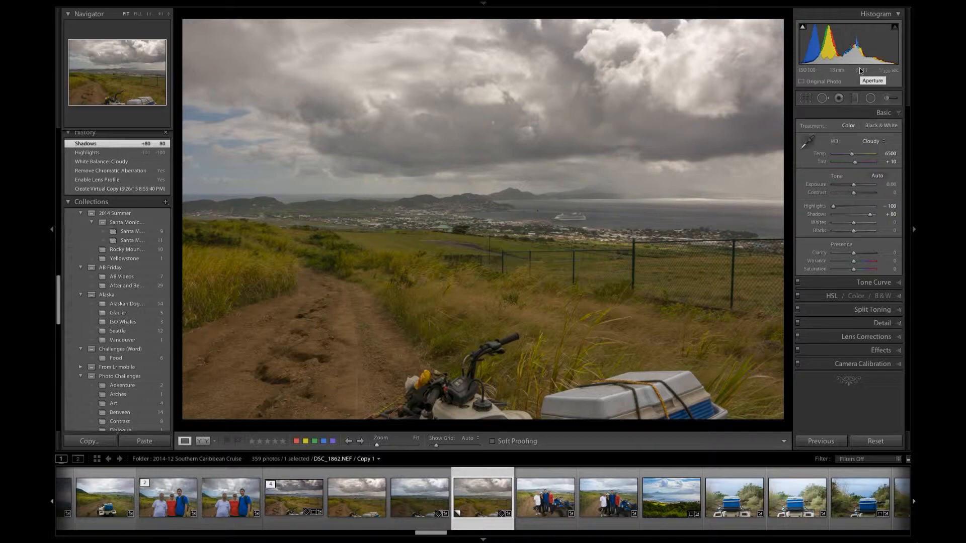
left_click_drag(854, 225, 863, 226)
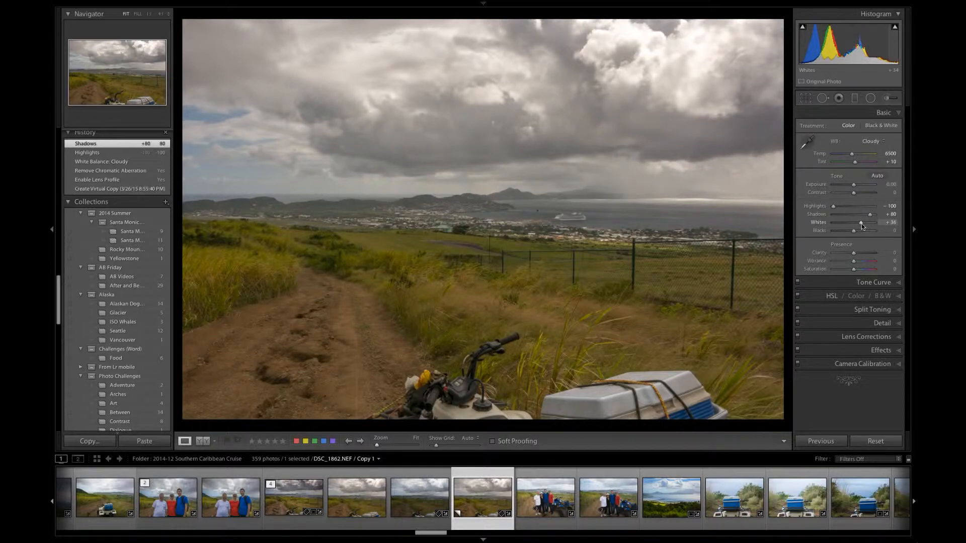
mouse_move(896, 29)
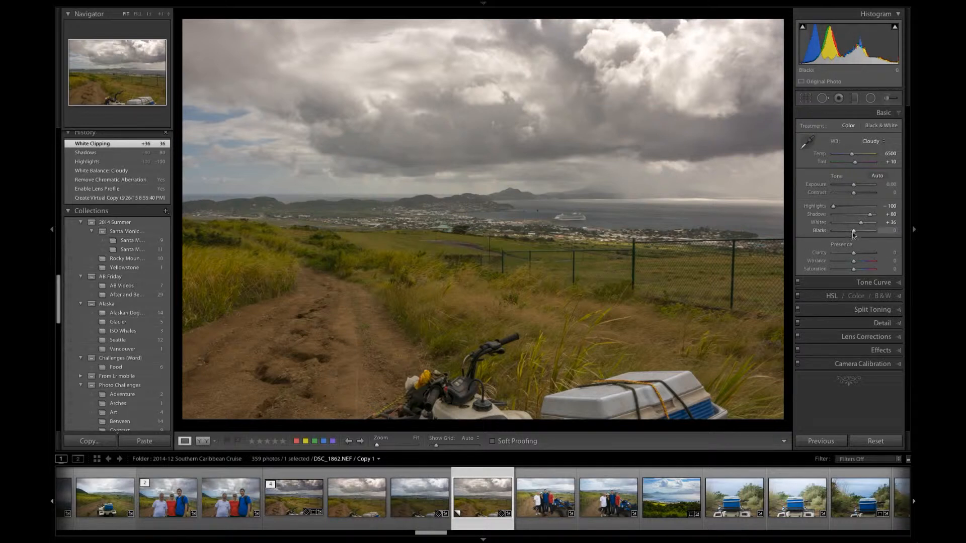
left_click_drag(854, 234, 855, 234)
left_click_drag(854, 234, 853, 234)
mouse_move(803, 28)
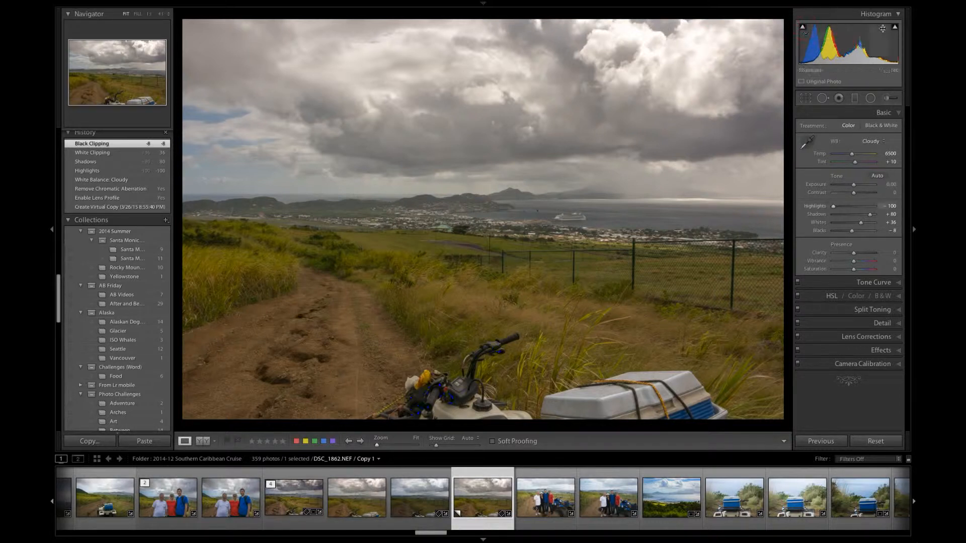
Step: Raise Clarity to +36 with the highlight clipping warning shown, and compare the result with the Cloudy white balance history state
left_click(895, 28)
left_click_drag(854, 256, 862, 257)
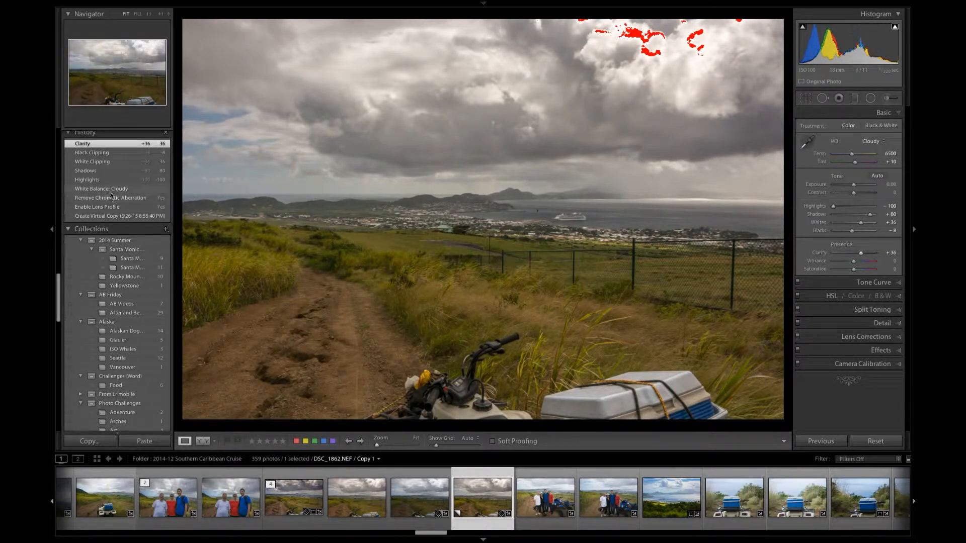
left_click(110, 191)
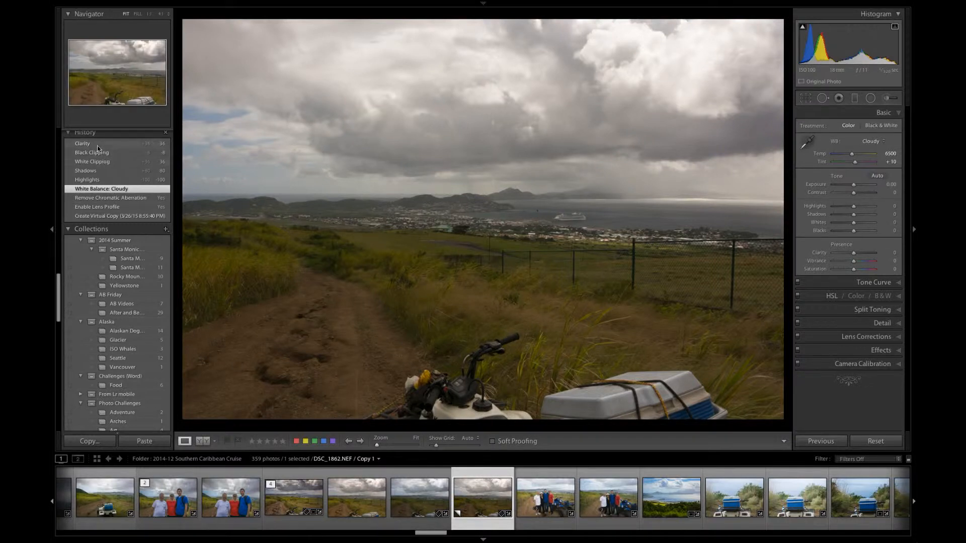
left_click(98, 145)
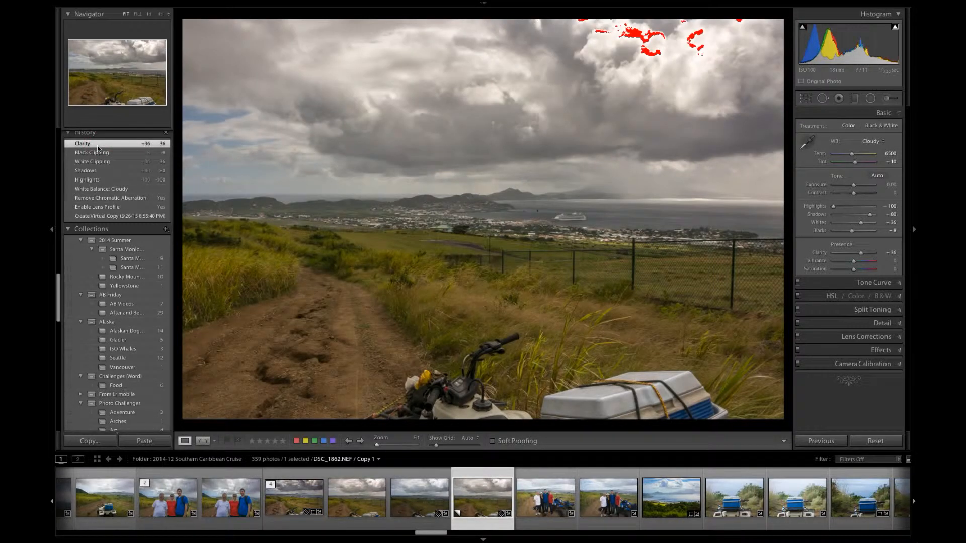
left_click(895, 26)
left_click(802, 26)
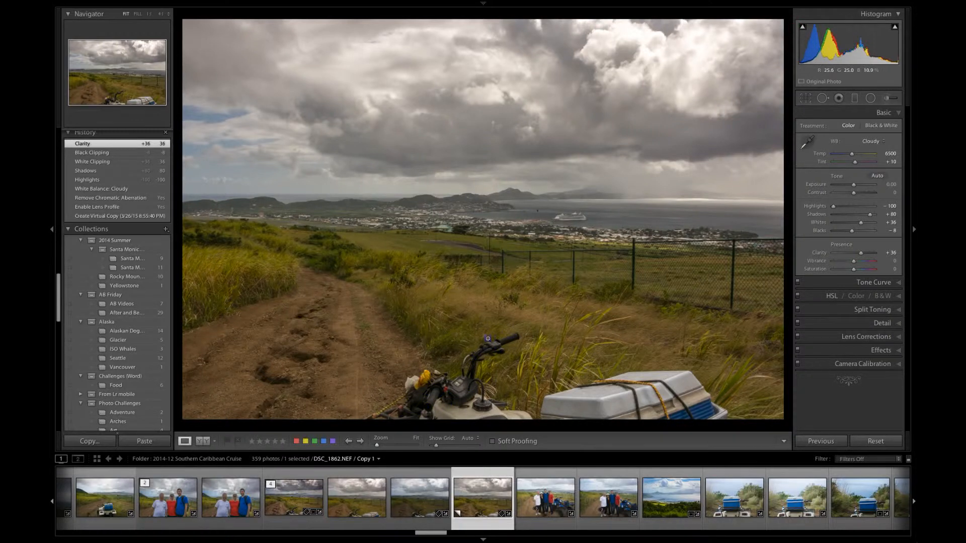
Step: Open a copy of the photo with Lightroom adjustments in Color Efex Pro 4
right_click(487, 342)
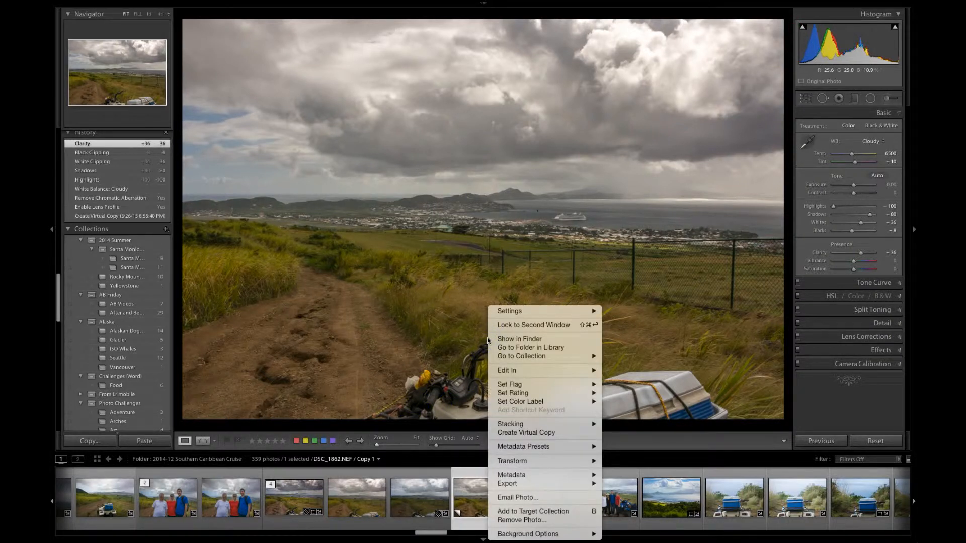
mouse_move(510, 372)
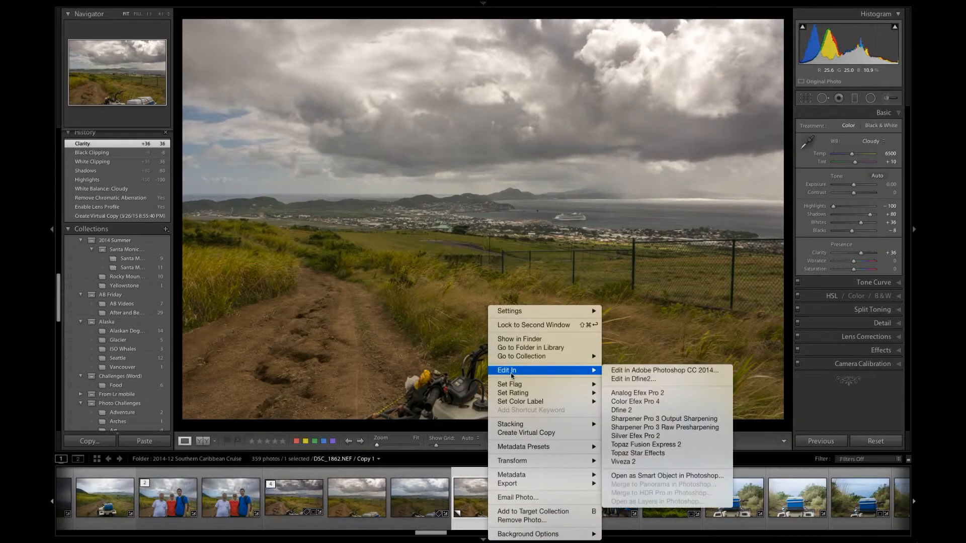
left_click(655, 403)
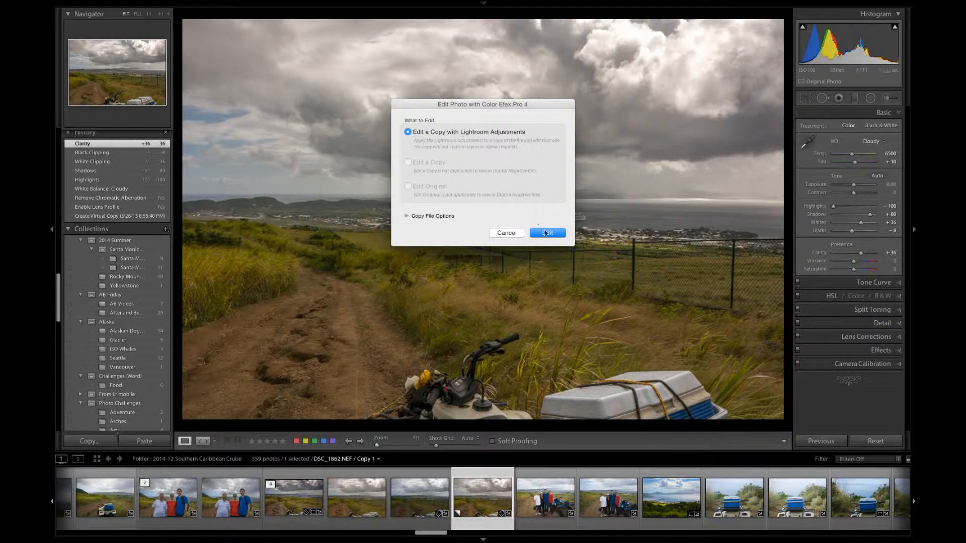
left_click(552, 234)
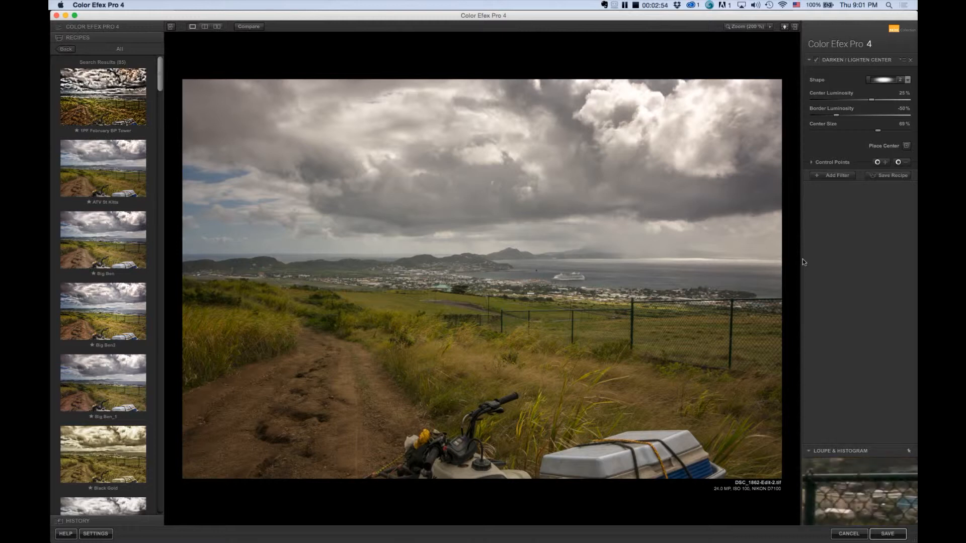
Step: Replace the Darken / Lighten Center filter with the Pro Contrast preset 03 - Dynamic Contrast, and compare the photo without and with it
left_click(911, 61)
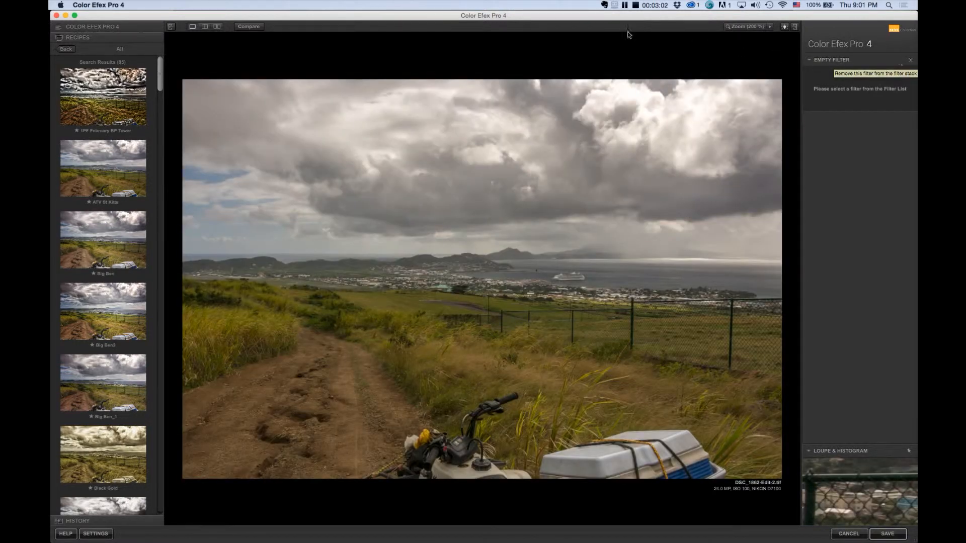
left_click(60, 29)
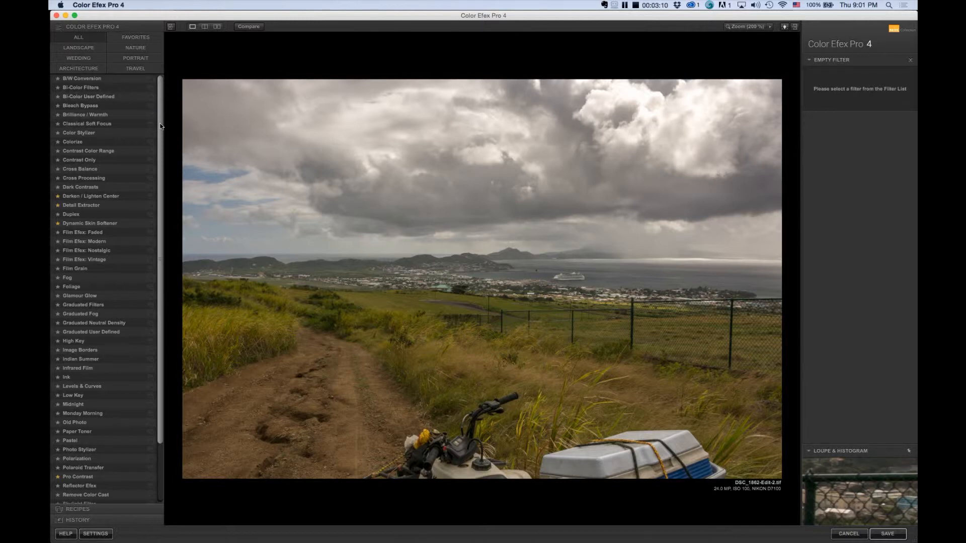
scroll(160, 128, "down", 3)
left_click_drag(157, 191, 156, 203)
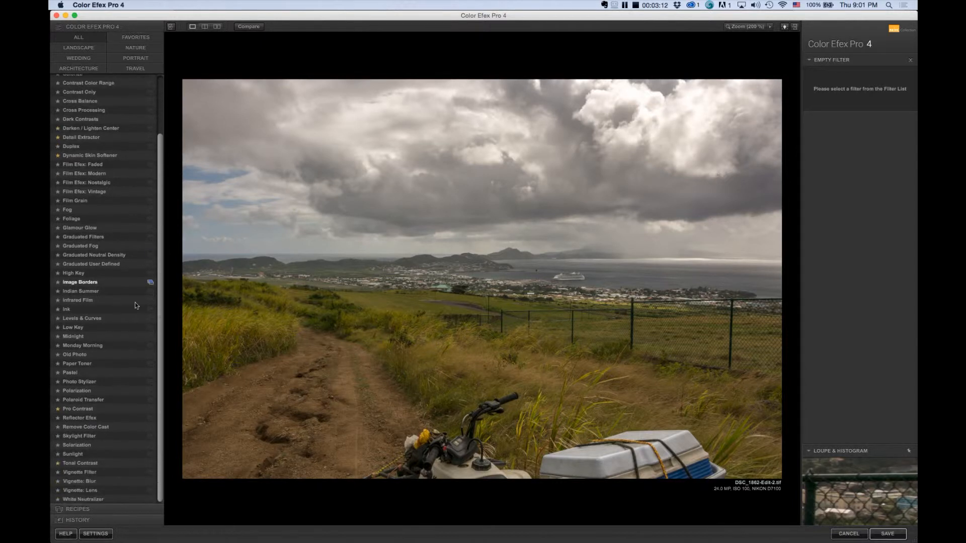
left_click(150, 410)
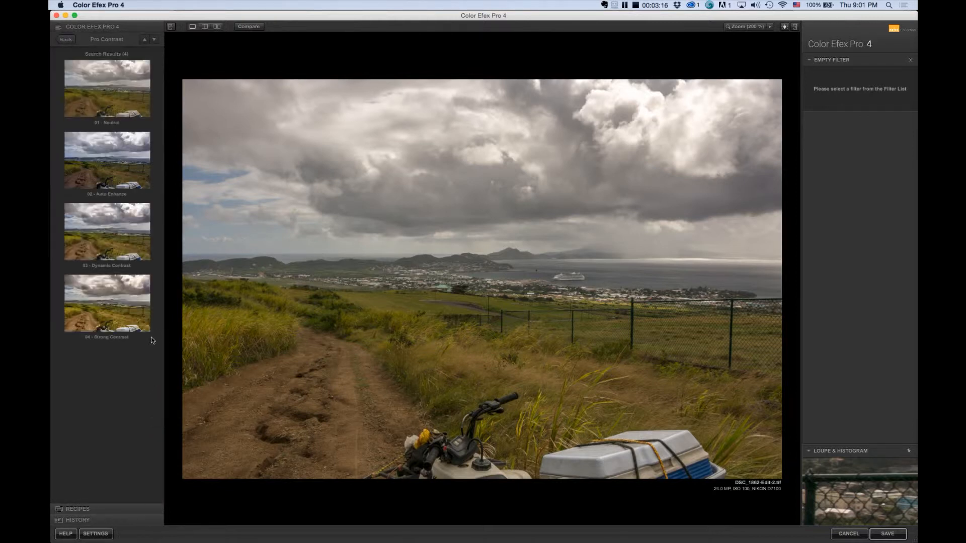
left_click(119, 233)
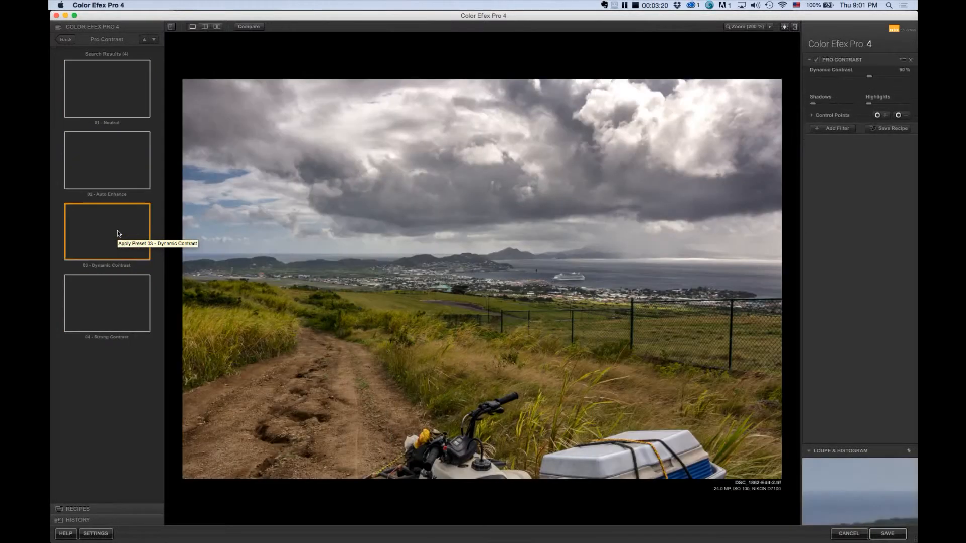
left_click(816, 61)
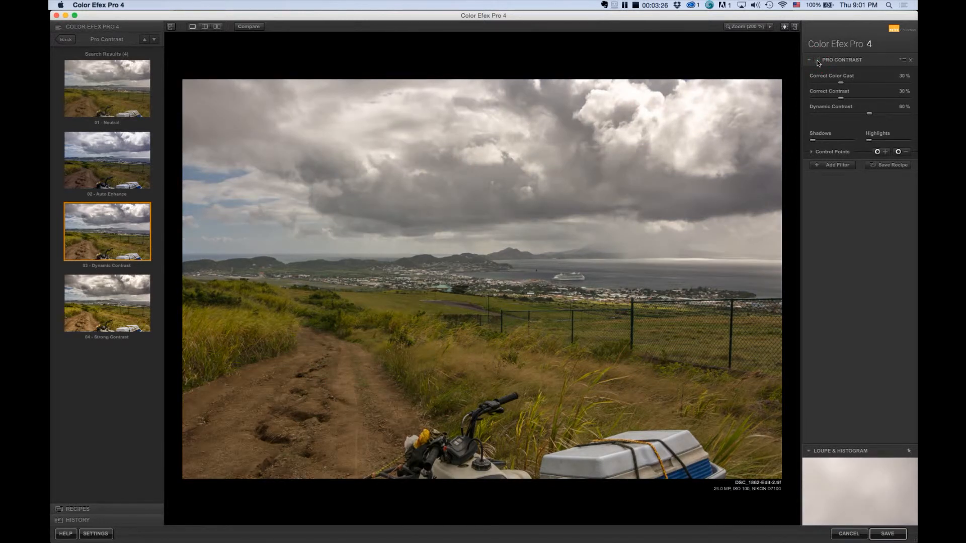
left_click(817, 60)
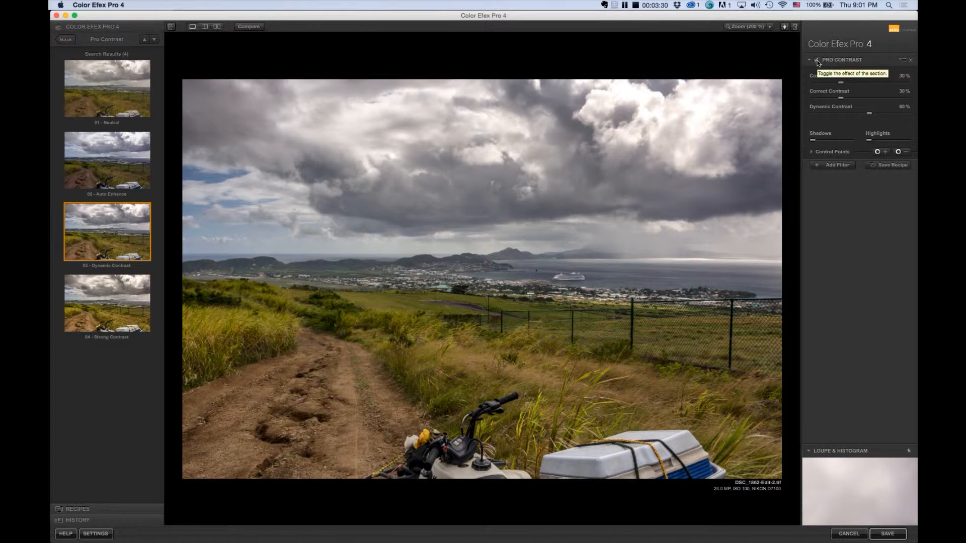
Step: Add a Detail Extractor filter from the 01 - Default preset and reduce its Detail Extractor amount to 11%
left_click(836, 166)
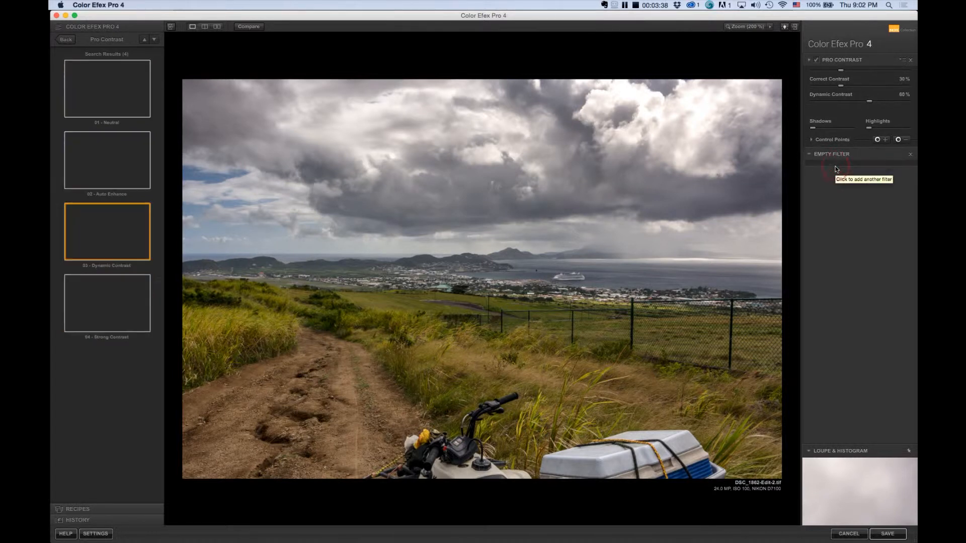
left_click(67, 40)
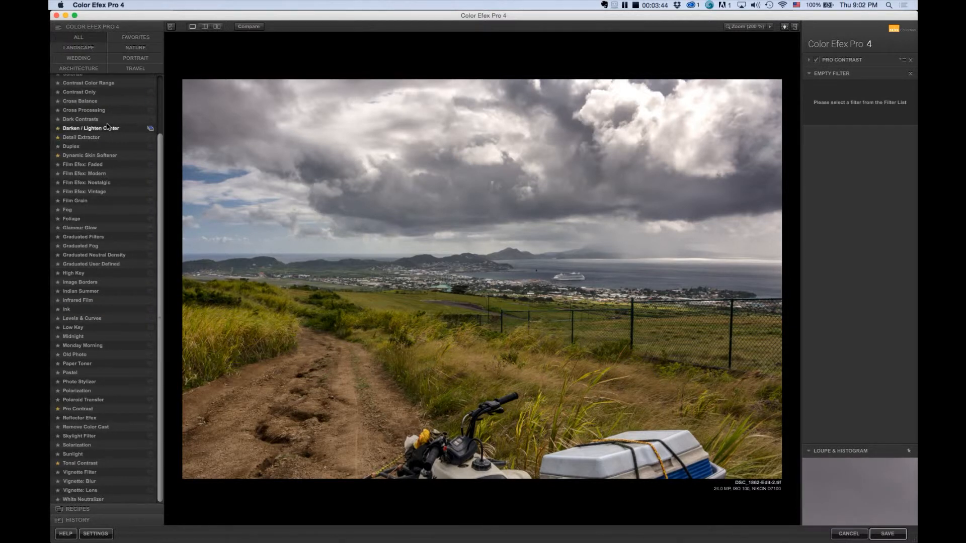
left_click(151, 139)
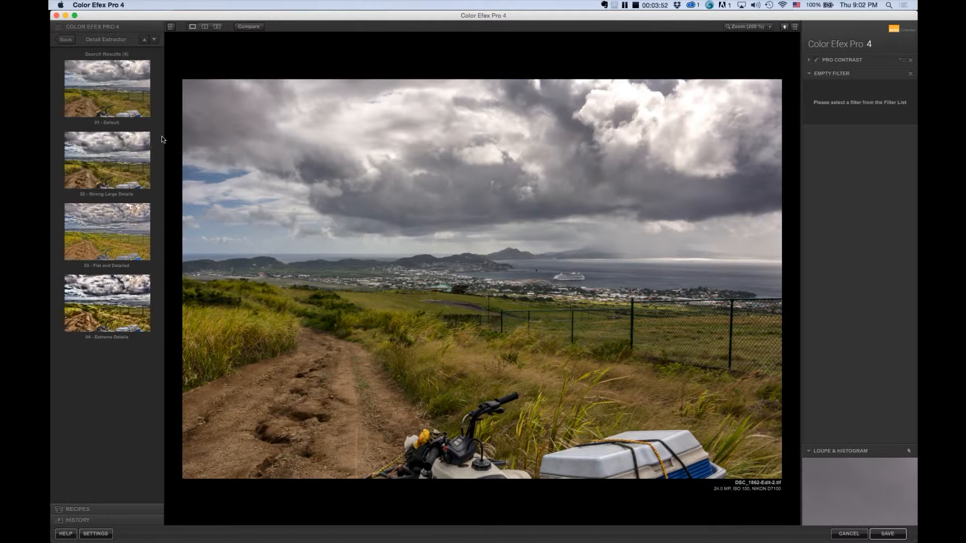
left_click(120, 93)
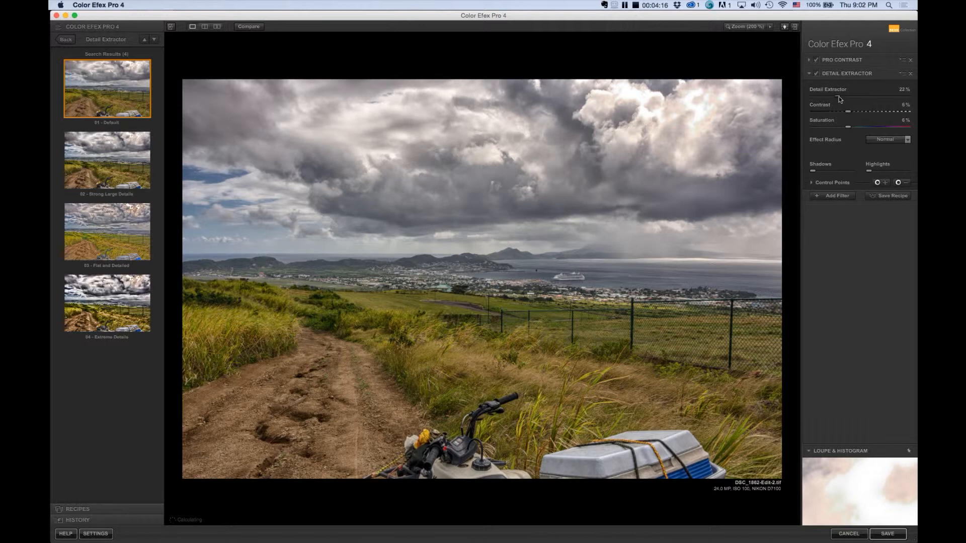
left_click_drag(838, 96, 826, 97)
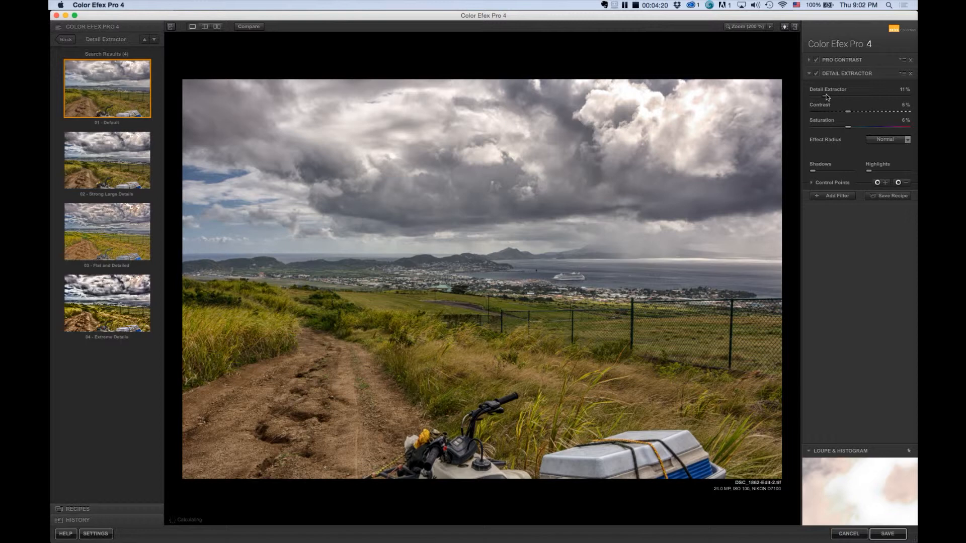
Step: Compare the Fine, Normal and Large effect radius of the Detail Extractor filter and set it to Fine
left_click(908, 139)
left_click(904, 150)
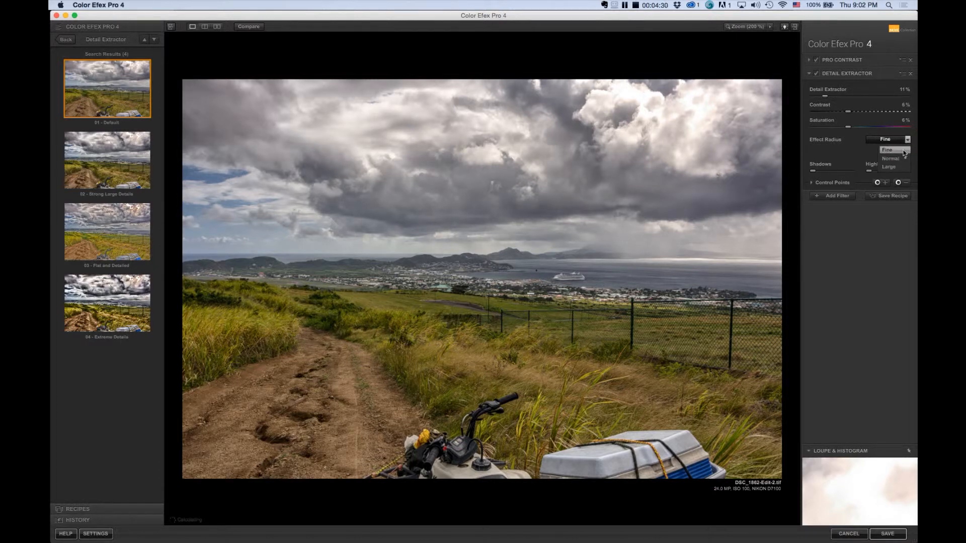
left_click(902, 159)
left_click(900, 169)
left_click(908, 140)
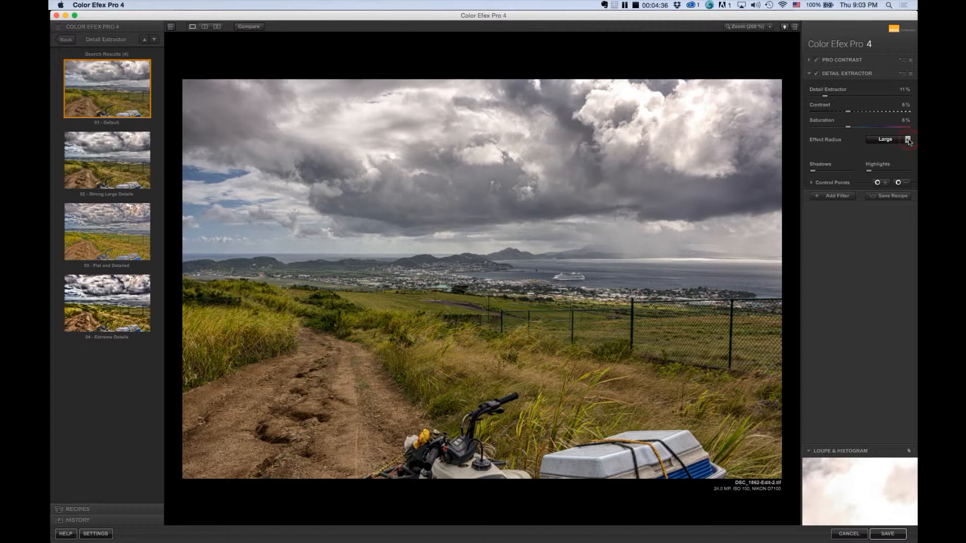
left_click(899, 161)
left_click(907, 143)
left_click(899, 152)
Step: Add a Darken / Lighten Center filter from the 01 - Default preset, with shape 2 and a center size of 67%
left_click(843, 197)
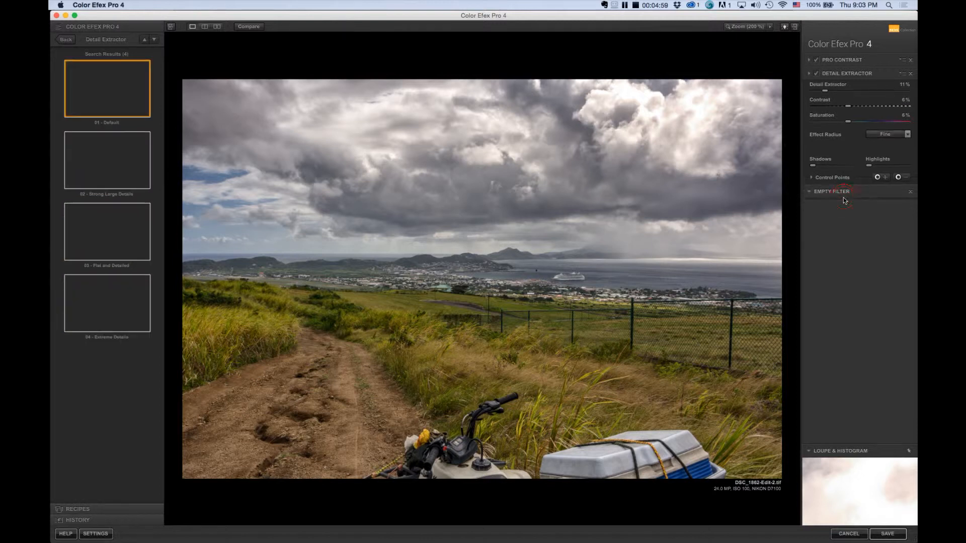
left_click(66, 40)
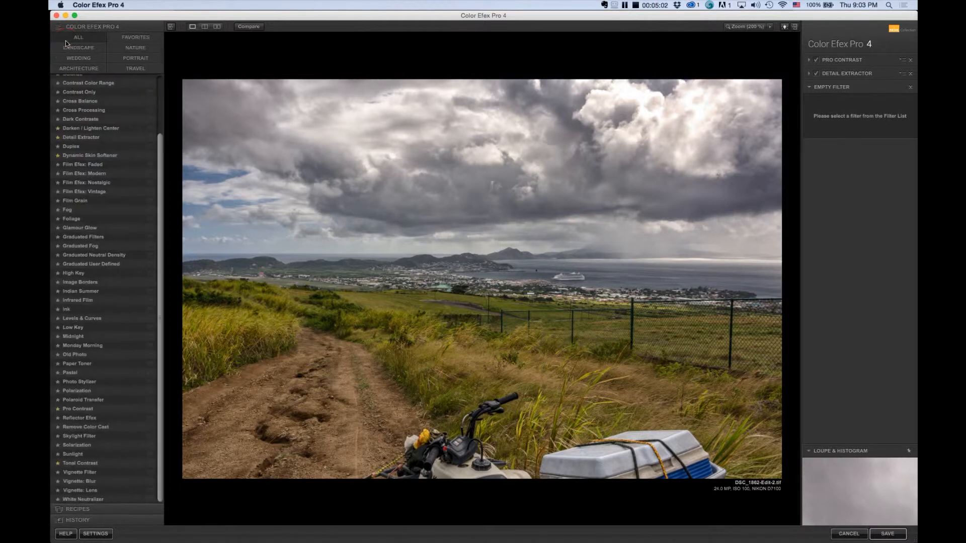
left_click(150, 129)
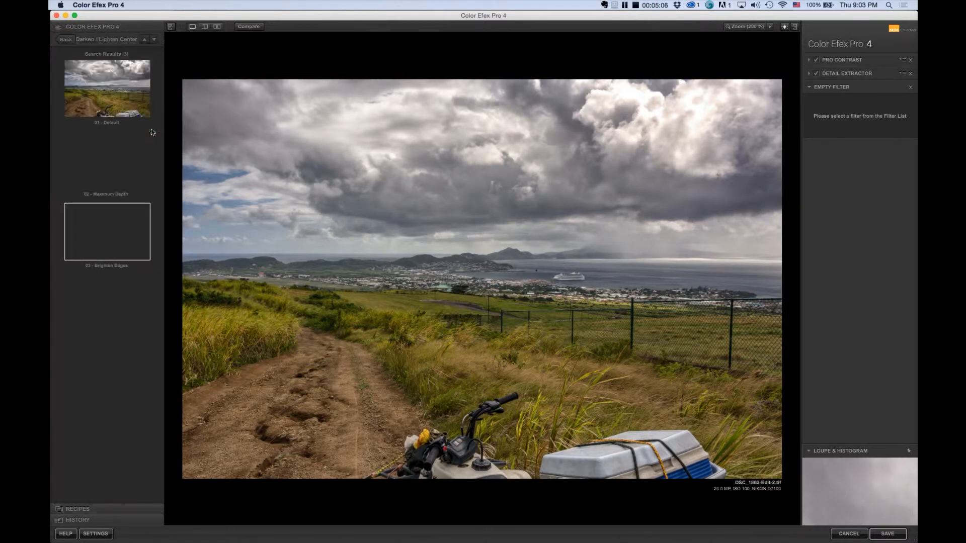
left_click(116, 102)
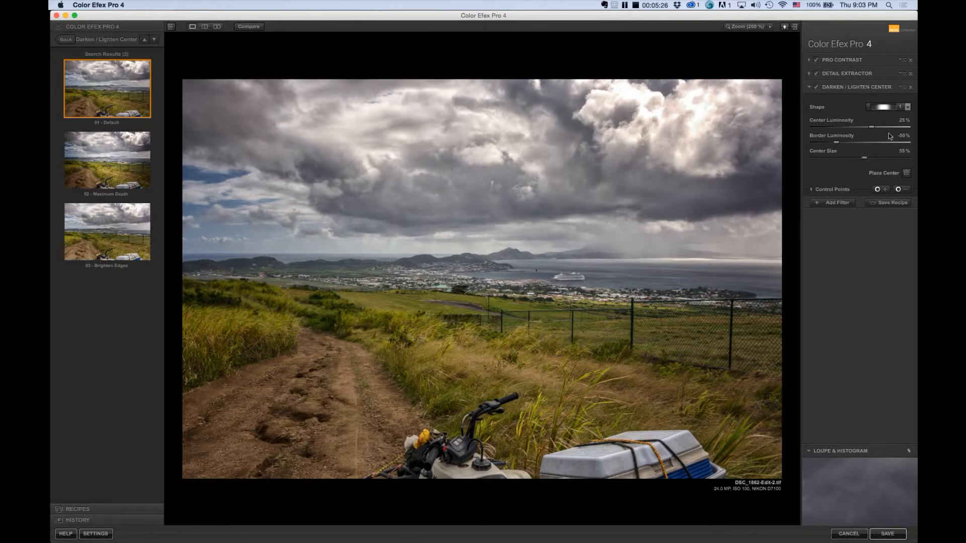
left_click(908, 107)
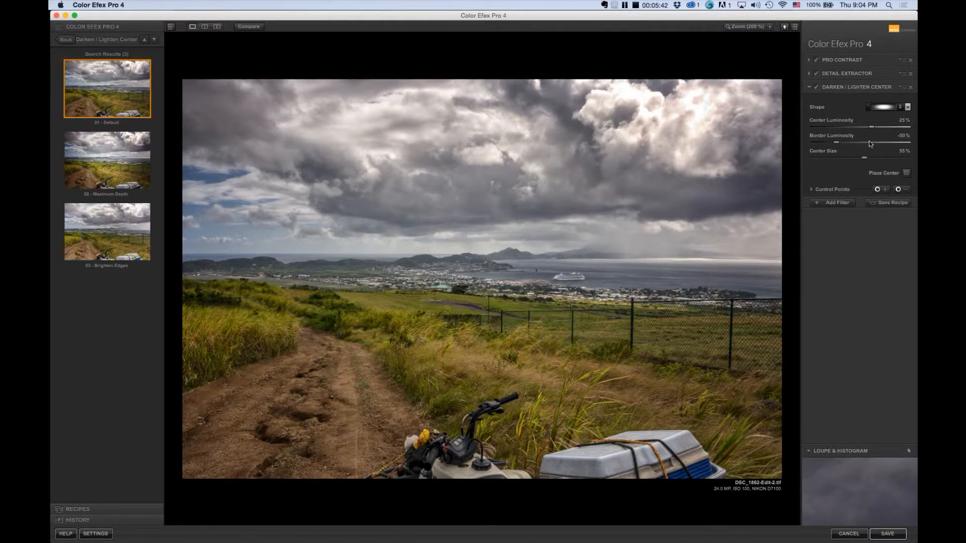
left_click_drag(866, 158, 877, 160)
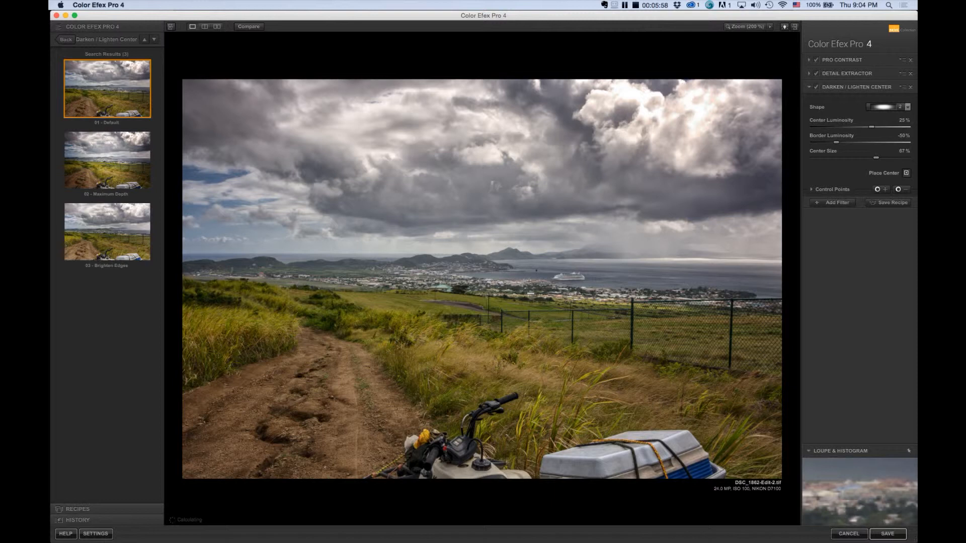
Step: Place the center of the Darken / Lighten Center effect on the distant hills along the coastline
left_click(907, 174)
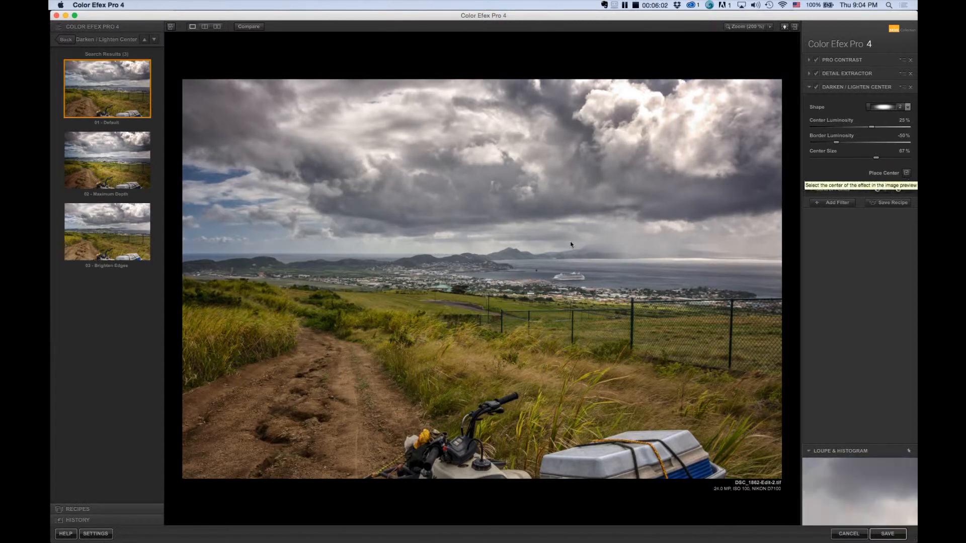
left_click(524, 257)
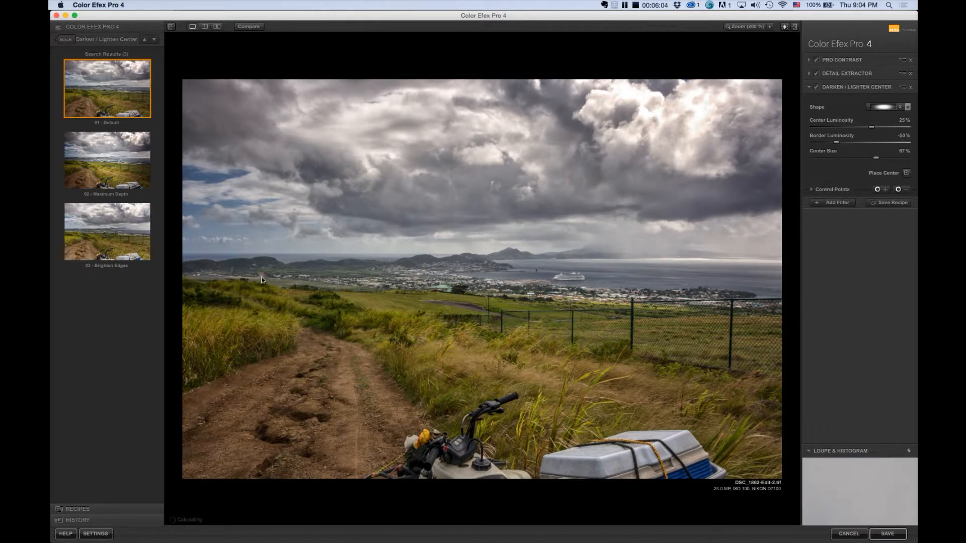
Step: Compare the photo without and with the new center placement in the edit history, and save the filtered image
left_click(70, 521)
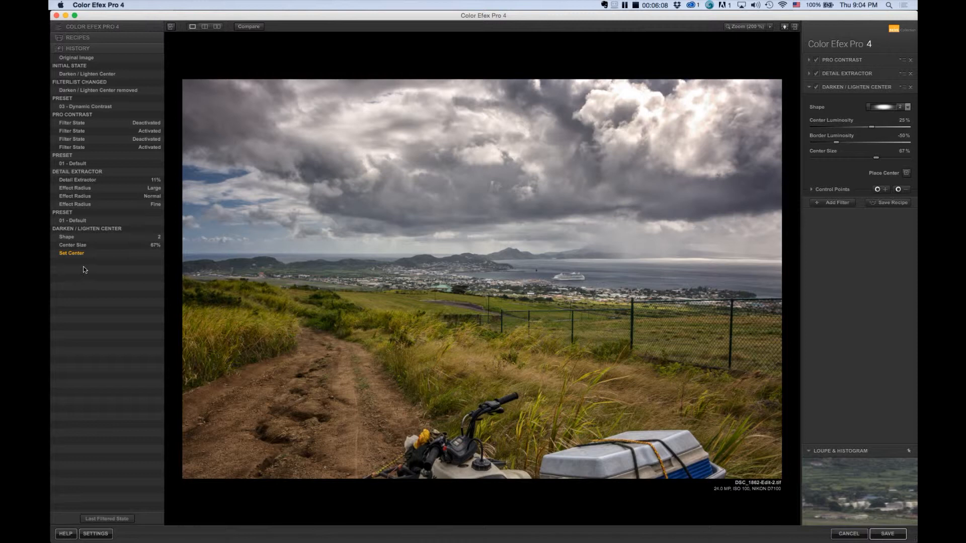
left_click(84, 247)
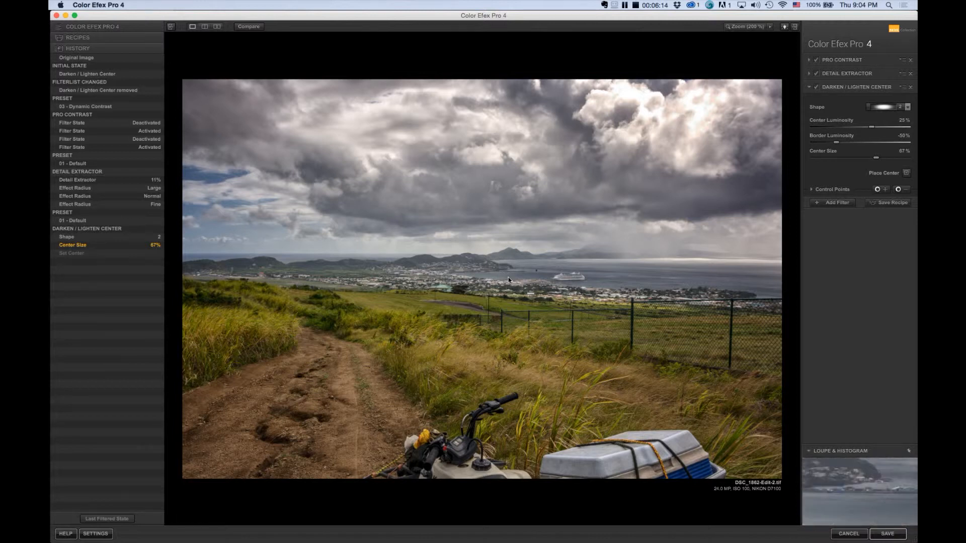
left_click(79, 254)
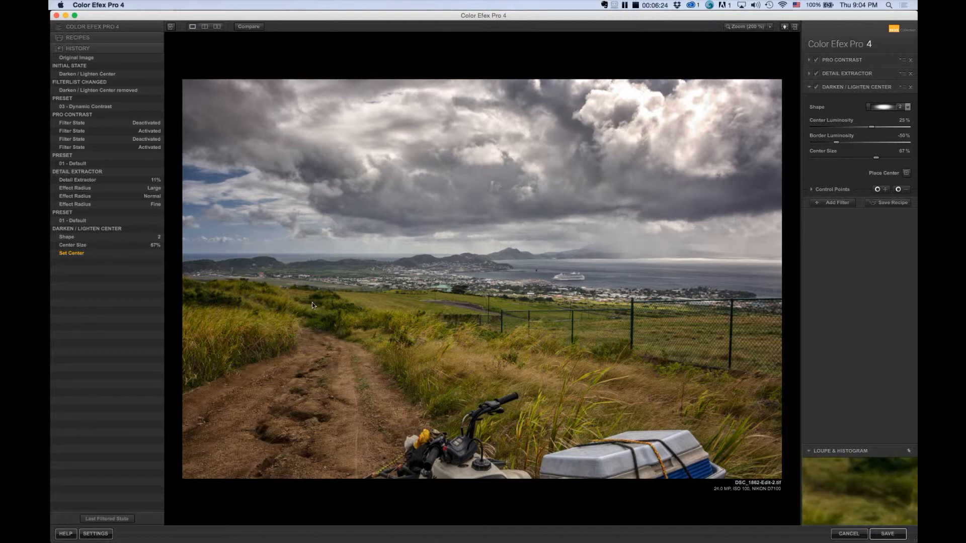
left_click(891, 535)
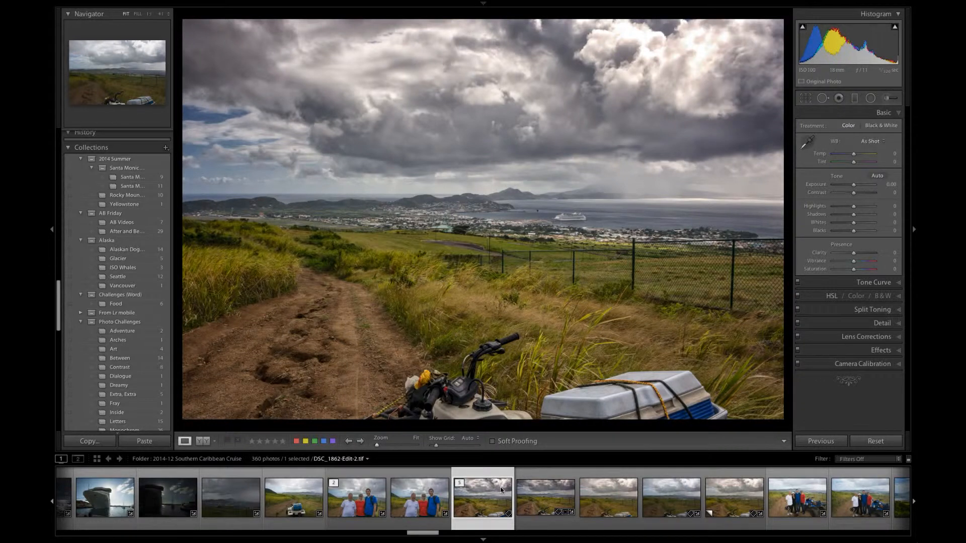
Step: Crop the filtered photo in Lightroom to a 1 x 1.618 aspect ratio, trimming mostly sky, and apply the crop
left_click(806, 99)
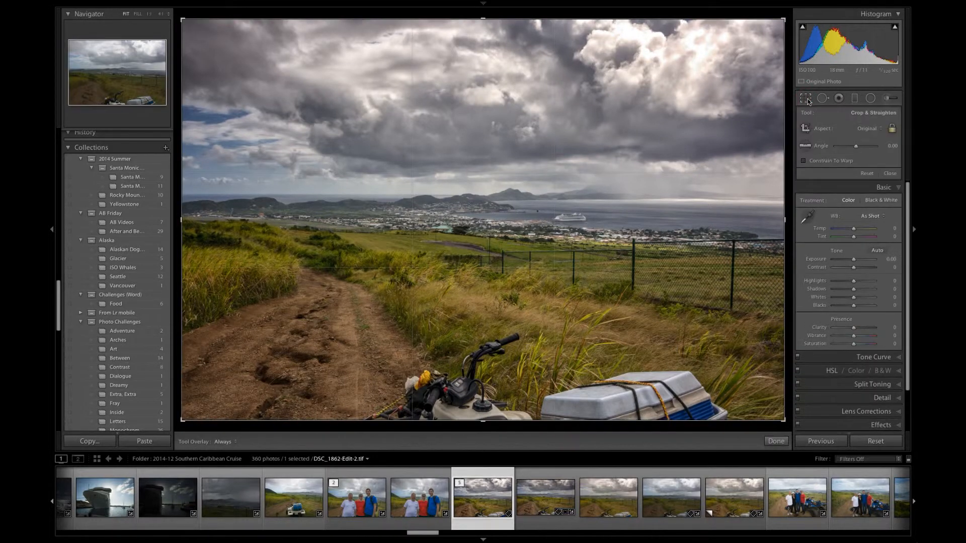
left_click(870, 129)
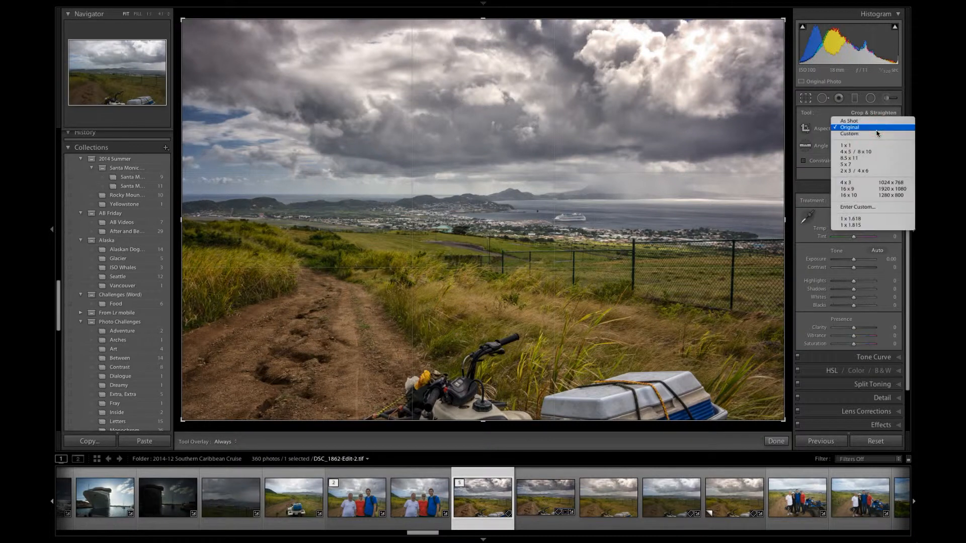
left_click(871, 220)
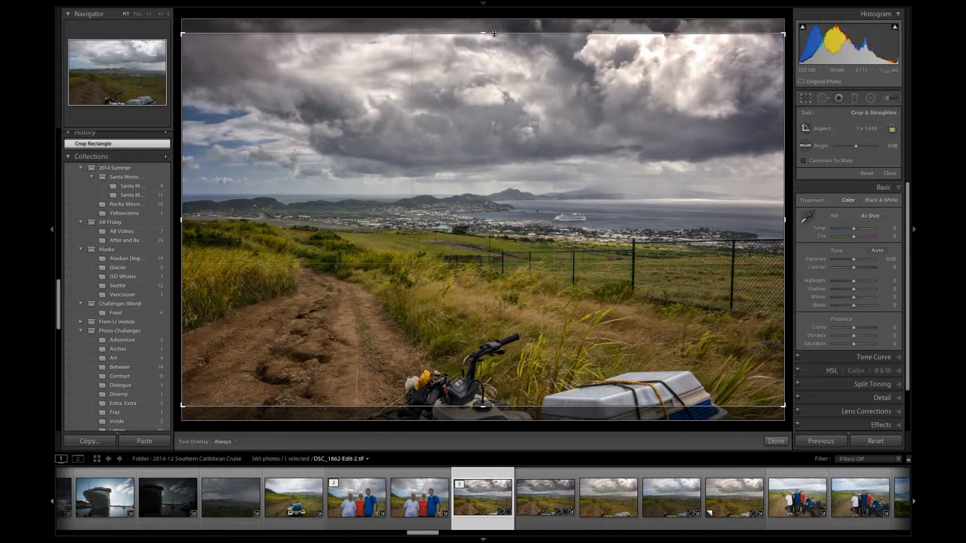
mouse_move(490, 45)
left_mouse_down()
mouse_move(487, 89)
mouse_move(484, 38)
left_mouse_up()
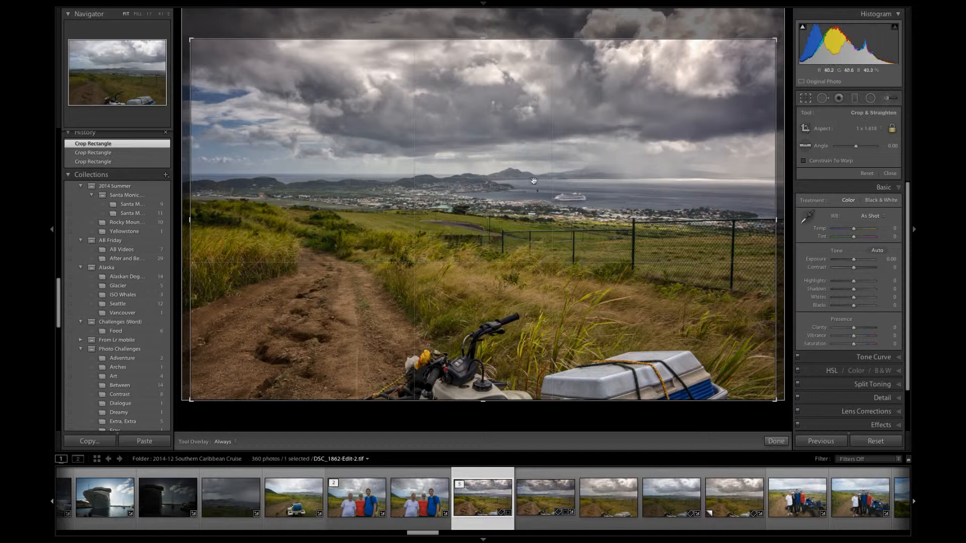
left_click_drag(484, 39, 481, 36)
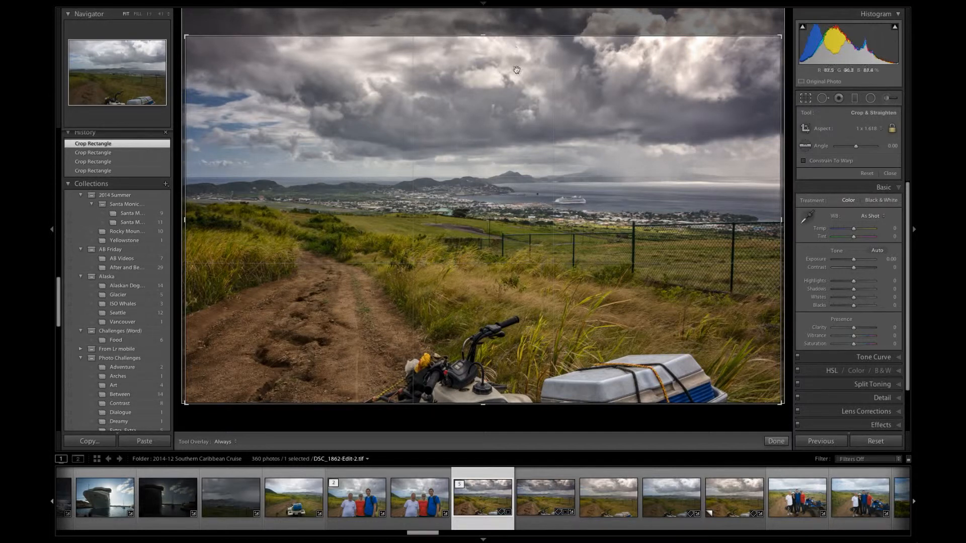
left_click(776, 441)
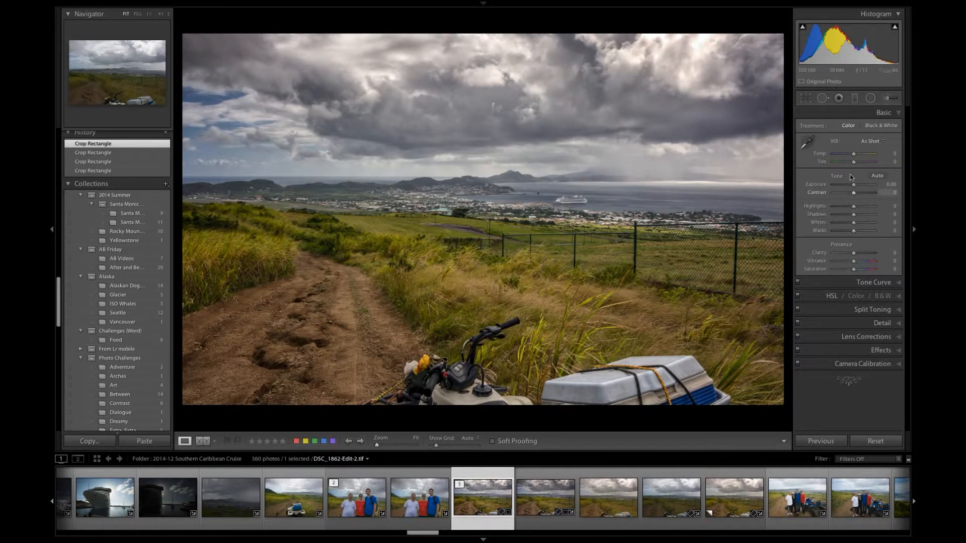
Step: Set the photo's Vibrance to -9 and apply the user preset Sharpen RAW Faces
left_click_drag(854, 262, 852, 261)
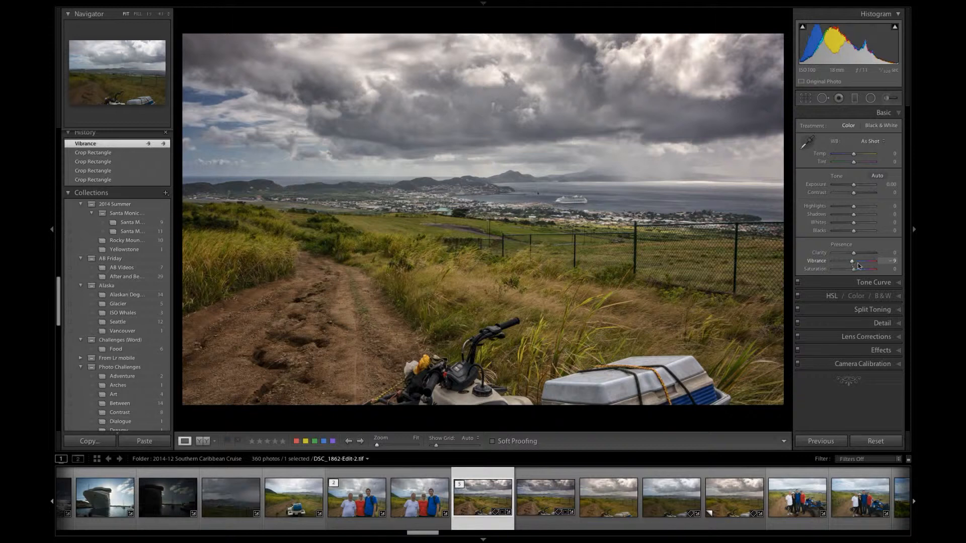
left_click(900, 324)
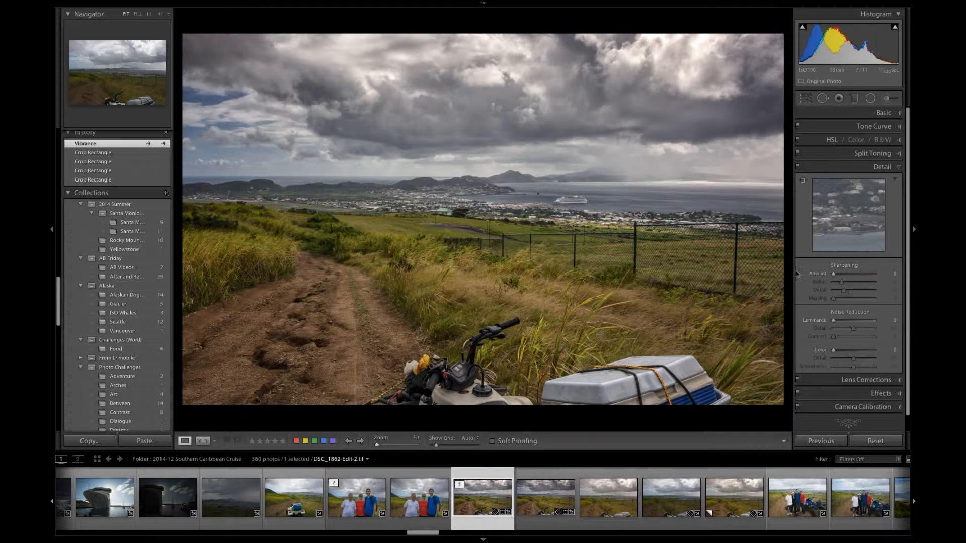
scroll(126, 196, "up", 5)
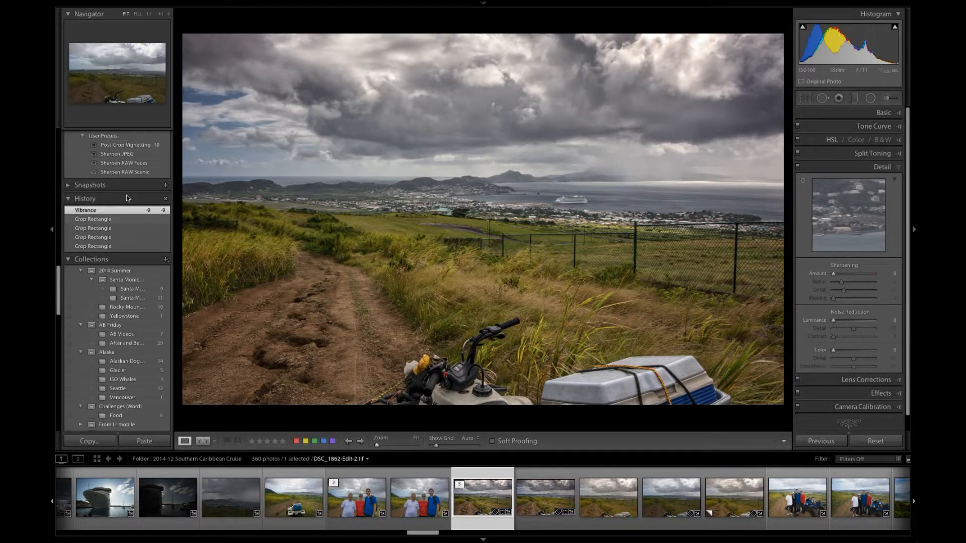
scroll(125, 195, "up", 1)
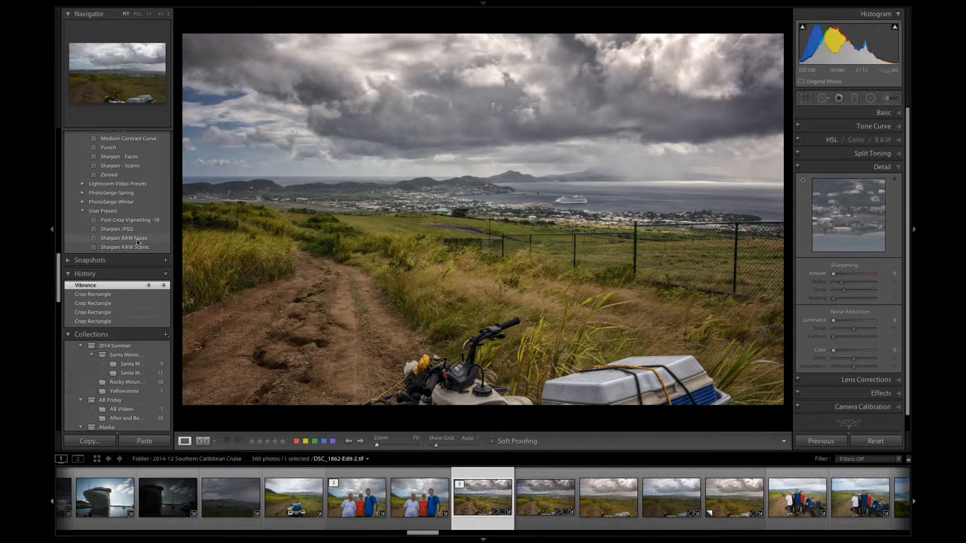
left_click(137, 240)
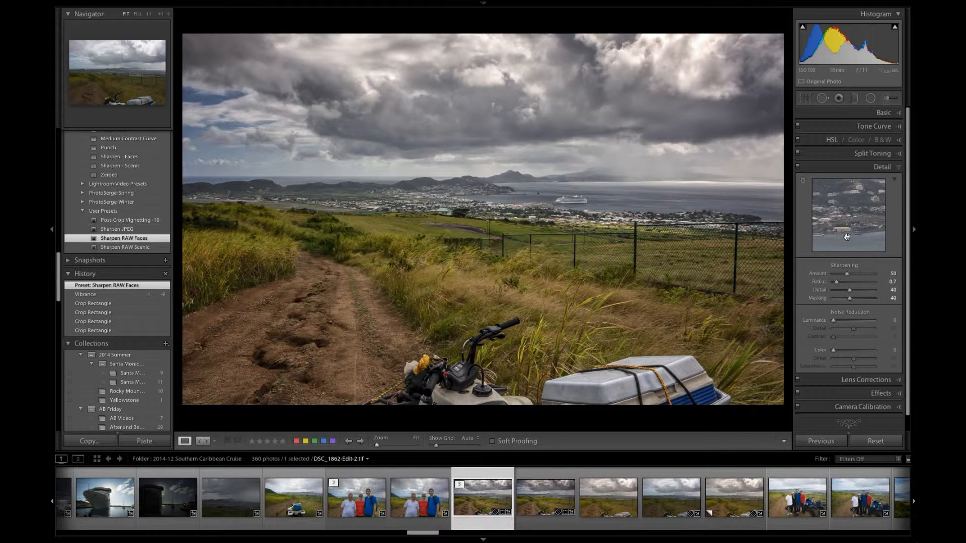
Step: Reduce the sharpening Amount to 43 and close the detail settings
left_click(848, 274)
left_click_drag(848, 275, 845, 274)
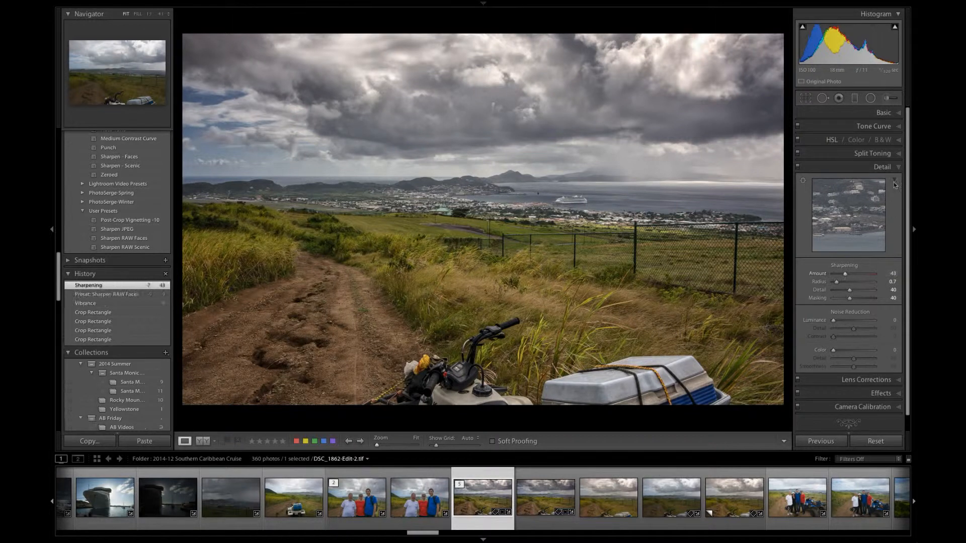
left_click(899, 168)
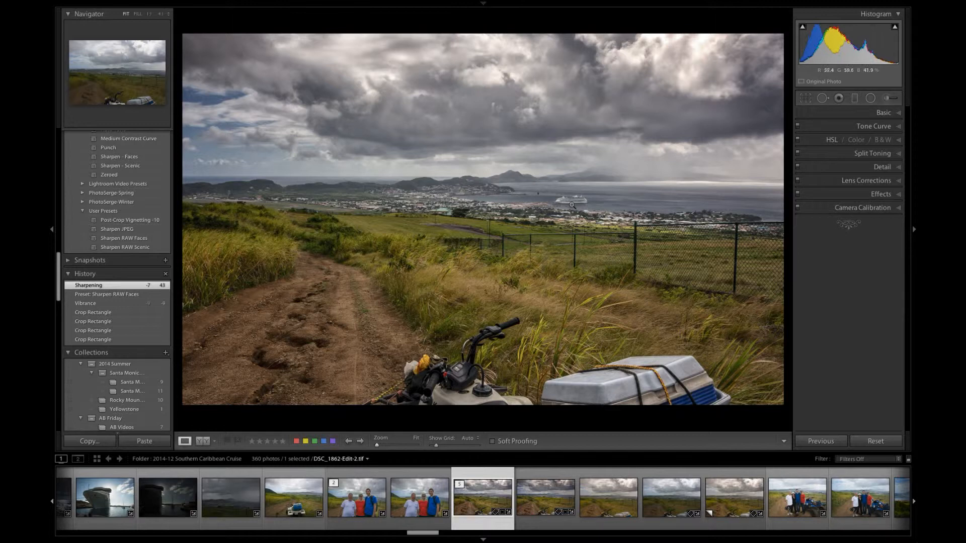
Step: Activate the Adjustment Brush and reduce its size to 3.0
left_click(886, 102)
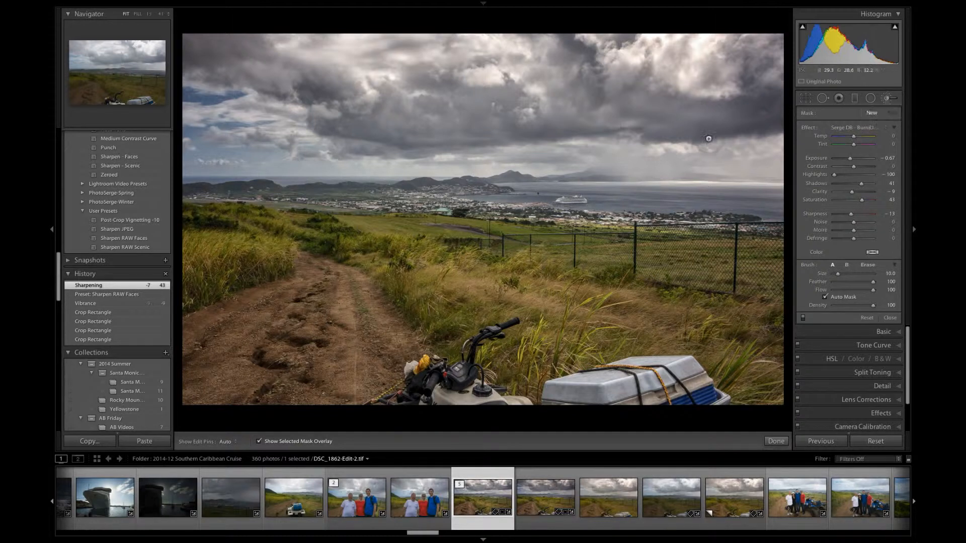
key("bracketleft")
key("bracketleft")
key("bracketleft")
key("bracketleft")
key("bracketleft")
key("bracketleft")
Step: Reset the brush effect and load the preset Serge Landscapes - Enhance for it
double_click(809, 132)
left_click(887, 130)
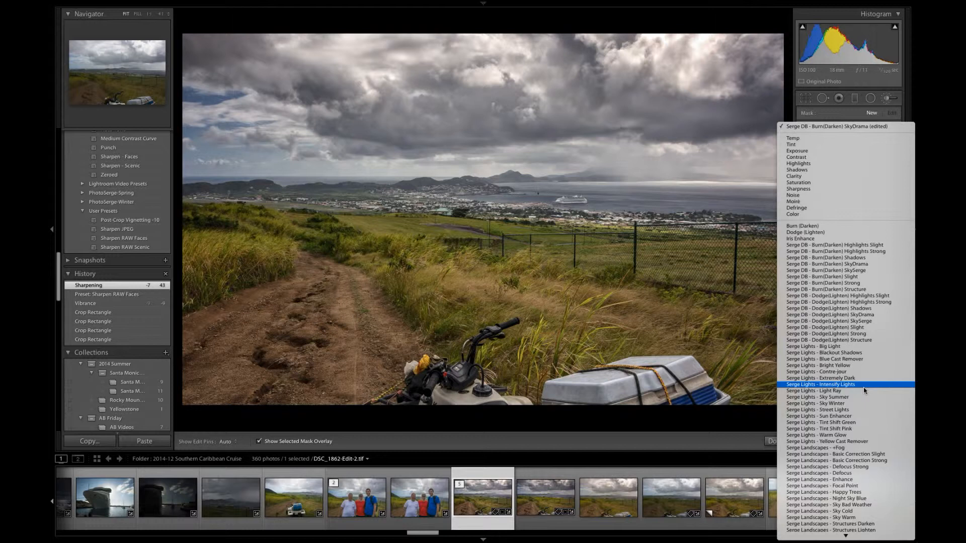
left_click(858, 481)
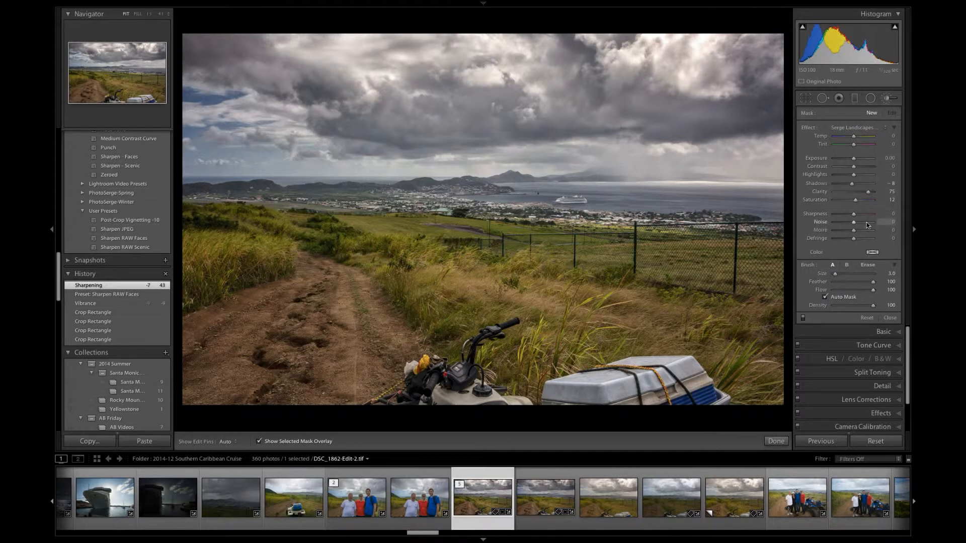
left_click(887, 128)
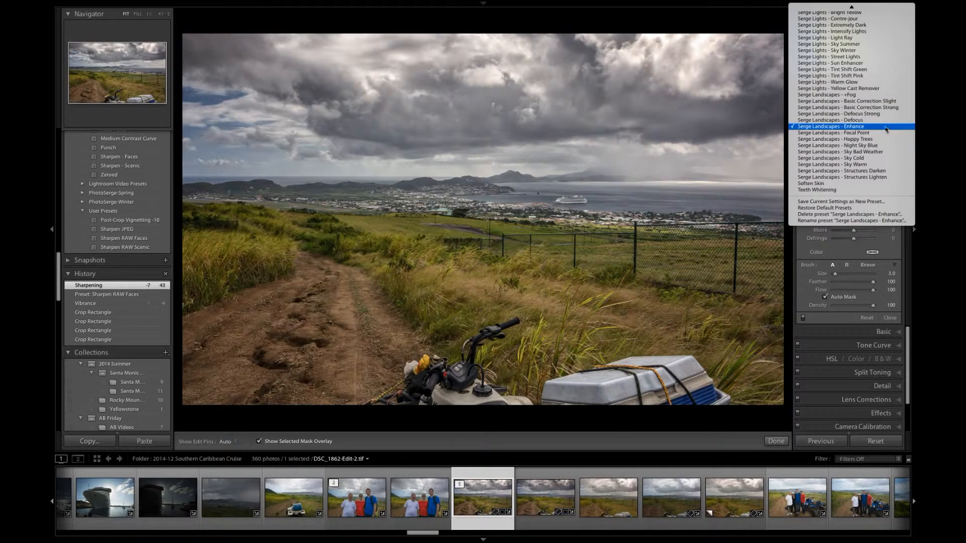
left_click(885, 128)
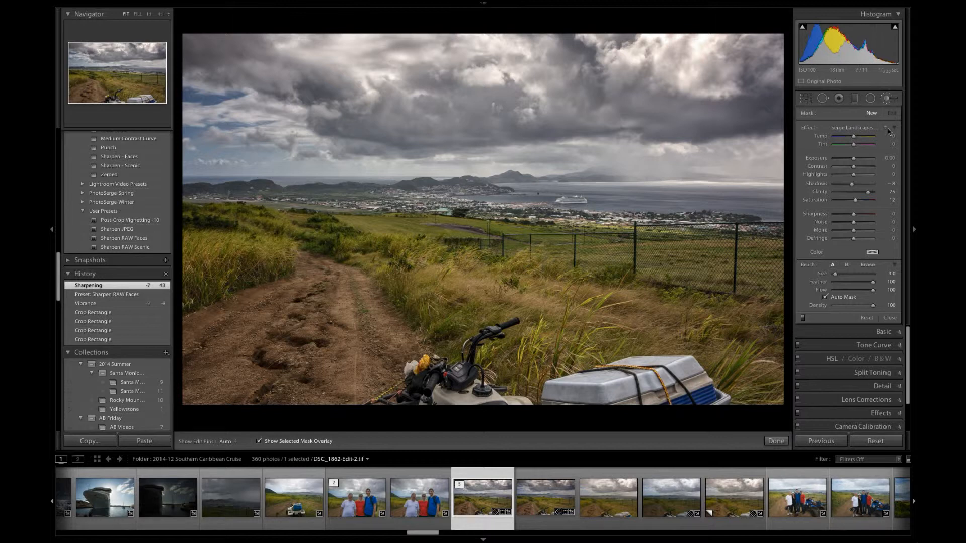
Step: Brush over the cruise ship with Temp 12, Contrast 32 and brush size 1.0, and hide the mask overlay
left_click(889, 99)
left_click_drag(854, 167, 859, 170)
left_click_drag(577, 199, 563, 201)
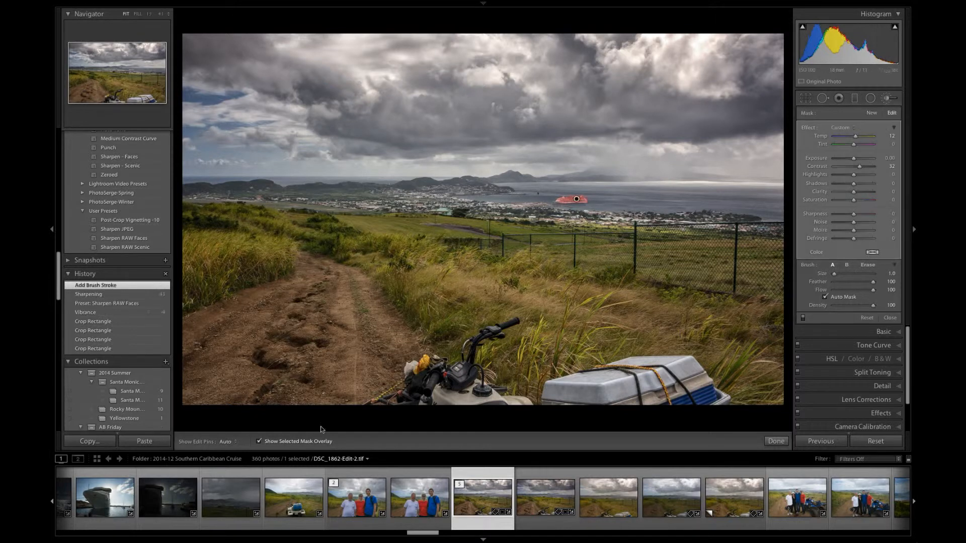
left_click(259, 442)
Step: Compare the photo without and with the brush stroke on the ship using the edit history
left_click(99, 295)
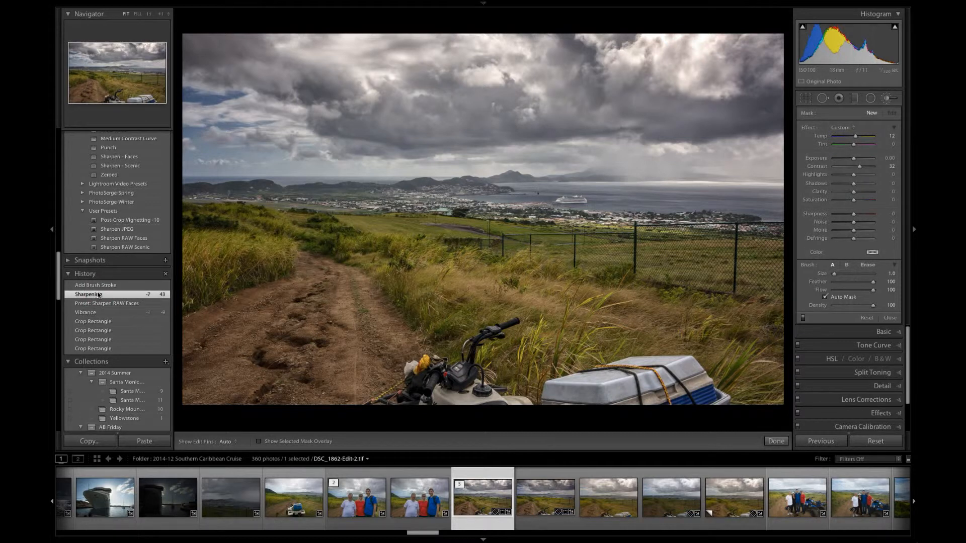
left_click(98, 286)
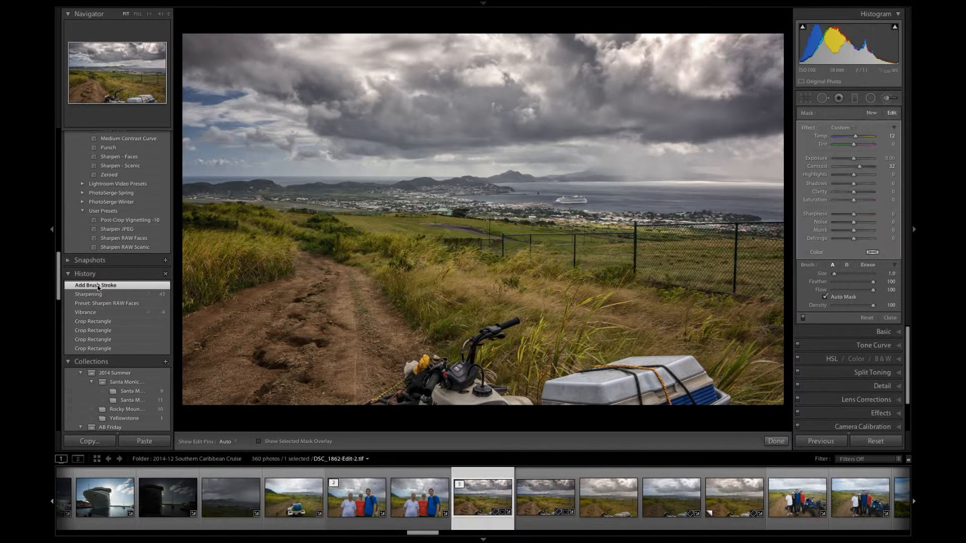
left_click(98, 295)
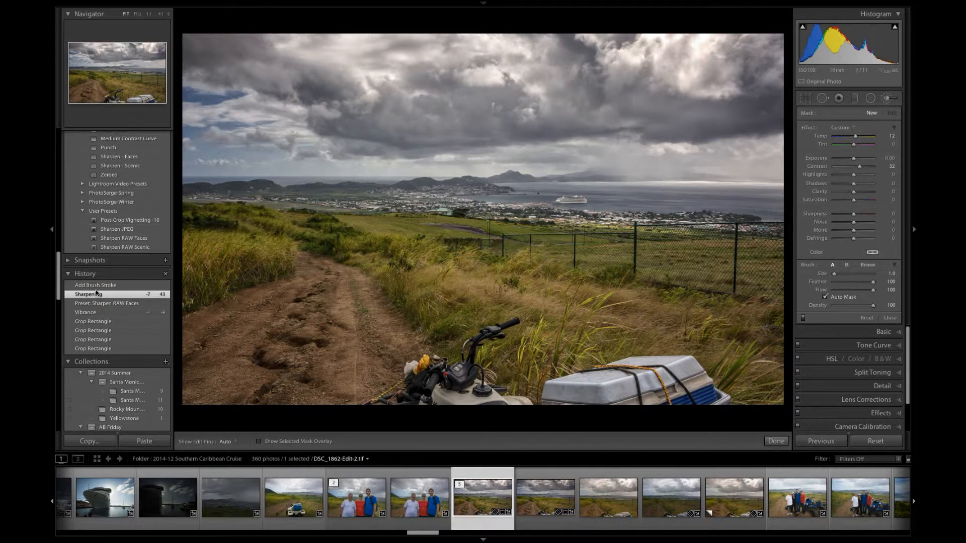
left_click(98, 286)
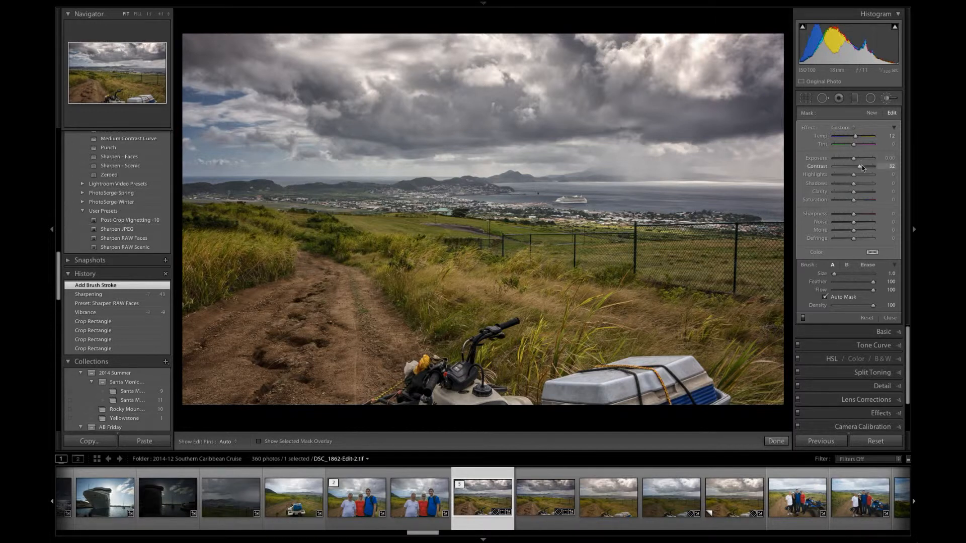
Step: Set the ship brush's Contrast to 39 and Highlights to 25, compare with the earlier brush state, and finish the brush edit
left_click_drag(860, 167, 858, 175)
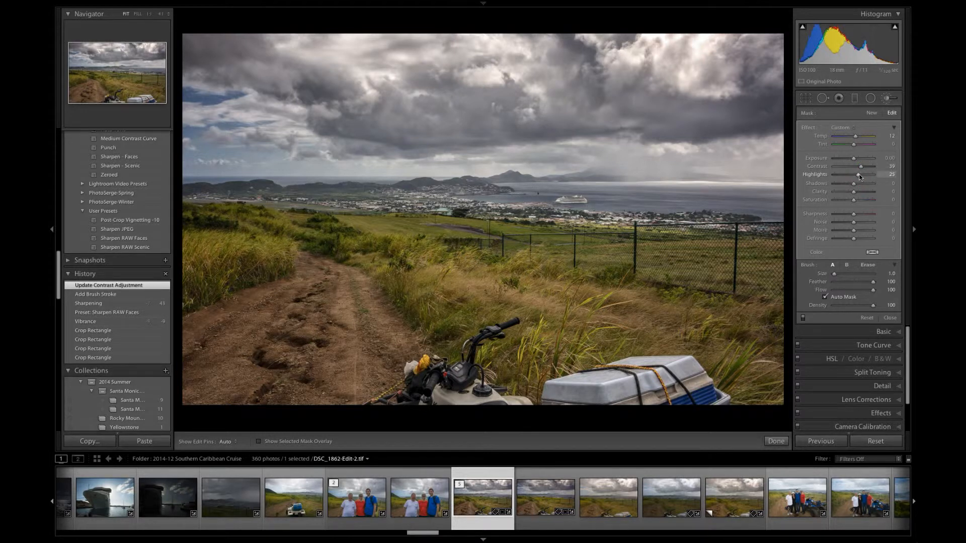
left_click(105, 305)
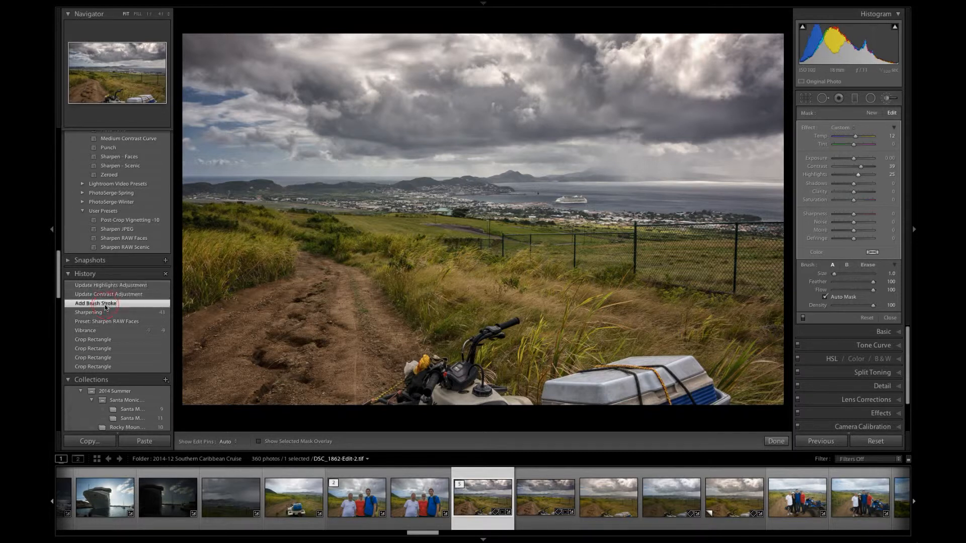
left_click(106, 287)
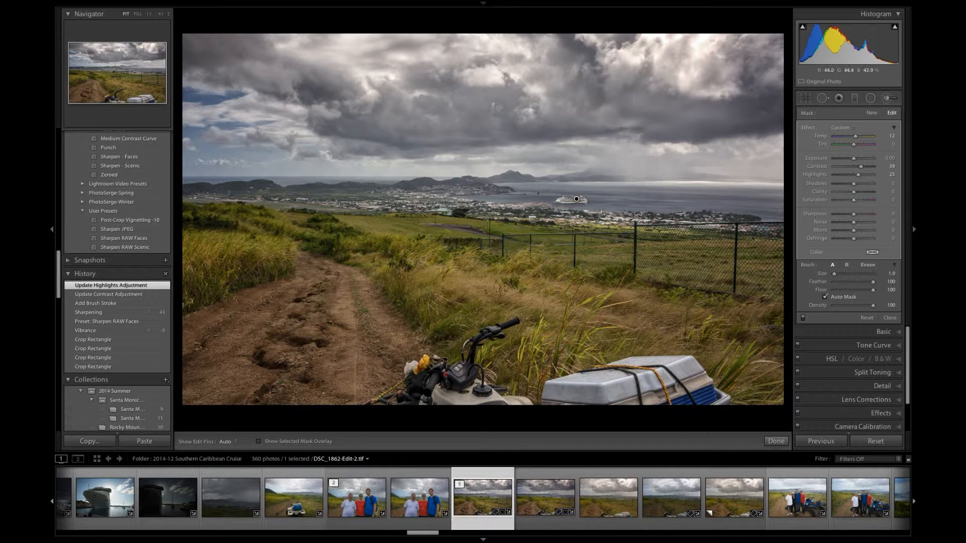
left_click(776, 443)
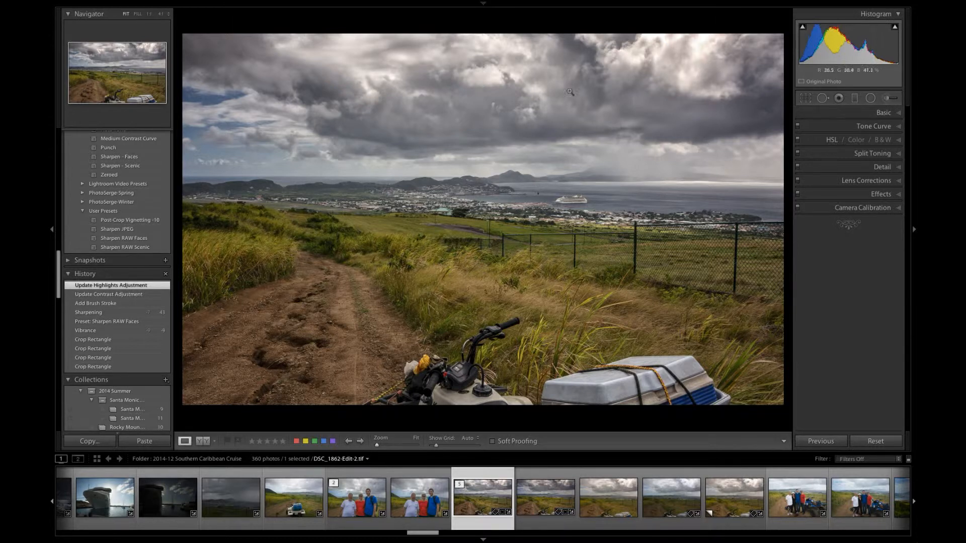
Step: Draw a graduated filter diagonally from the sky's upper-right corner down toward the grass below the fence
left_click(806, 99)
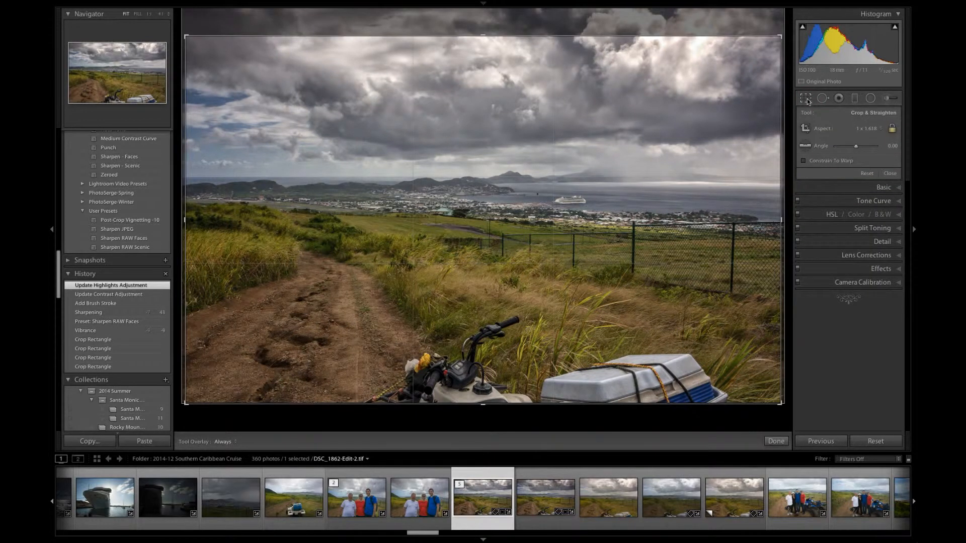
left_click(855, 99)
left_click(855, 100)
left_click(855, 99)
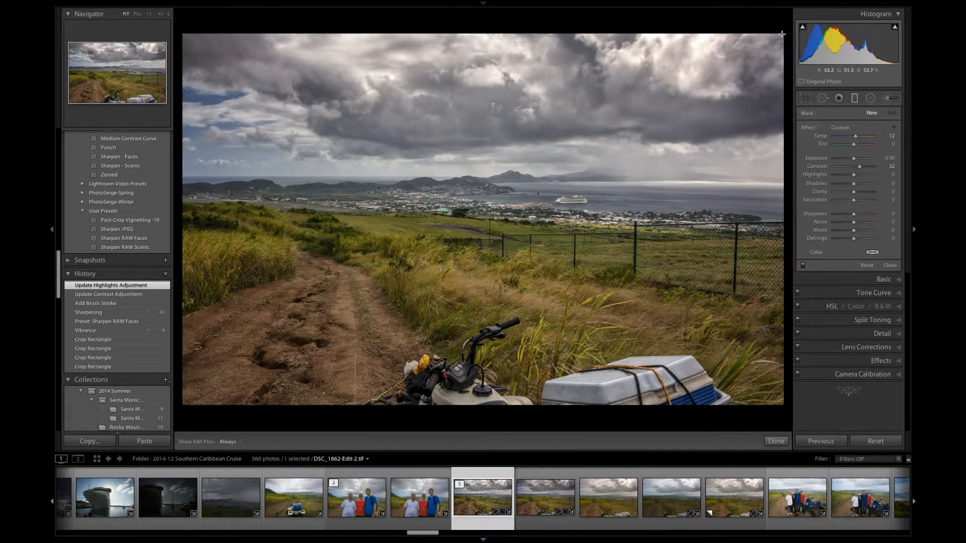
left_click_drag(782, 34, 666, 346)
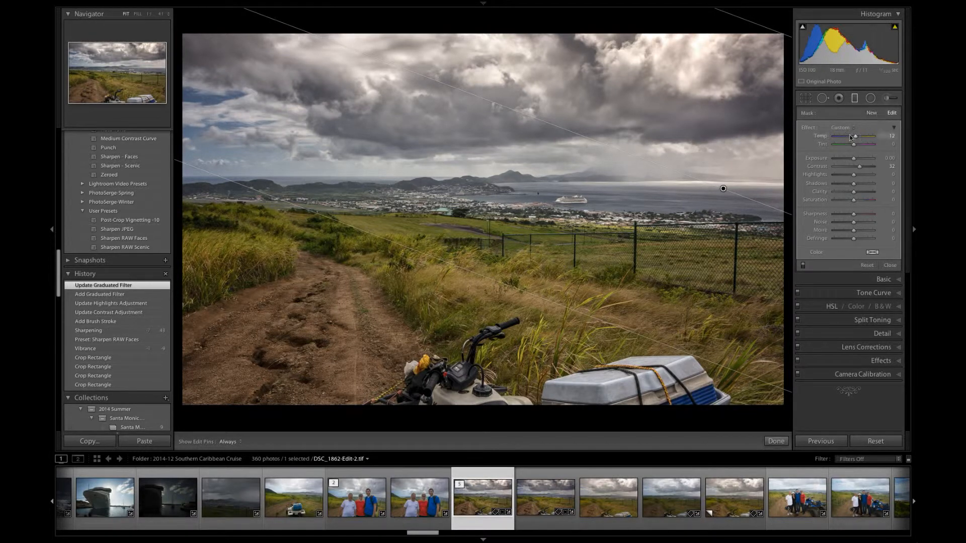
Step: Reset the graduated filter's settings, try the preset Serge Landscapes - Enhance on it, and shift the filter down toward the fence
double_click(812, 129)
left_click(855, 128)
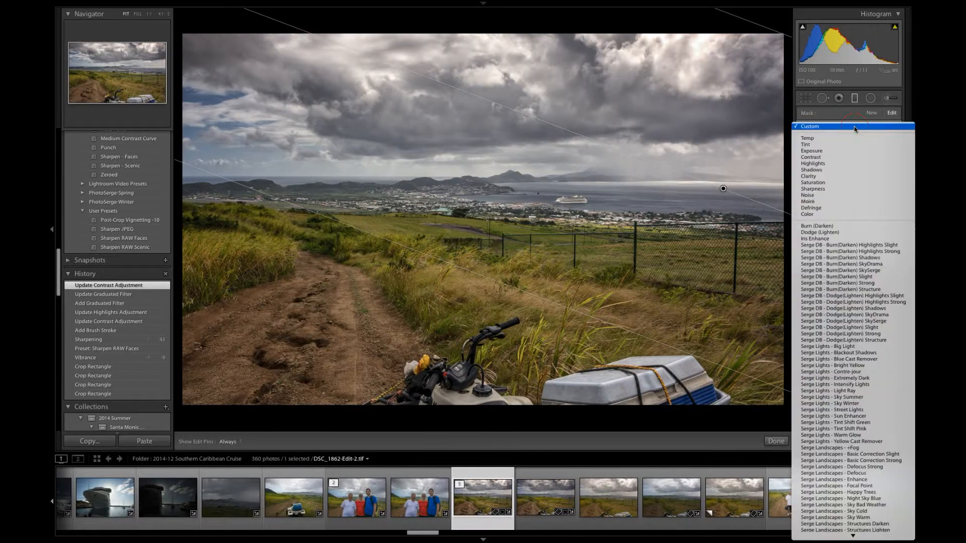
left_click(874, 481)
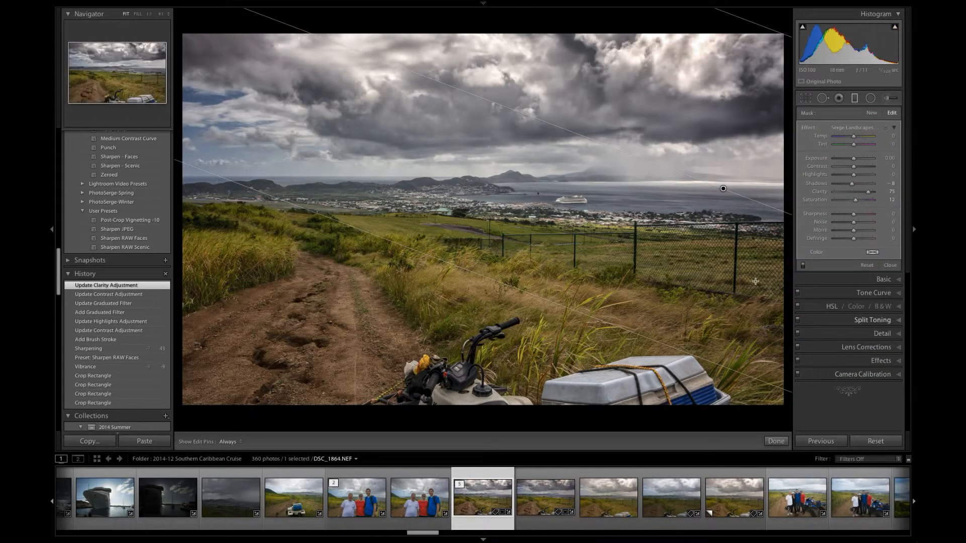
left_click_drag(724, 189, 709, 223)
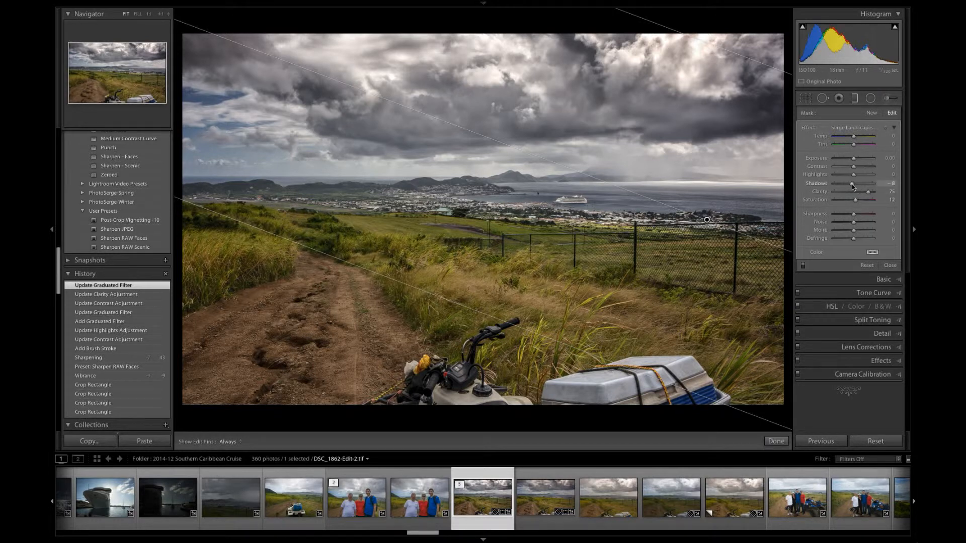
left_click(886, 133)
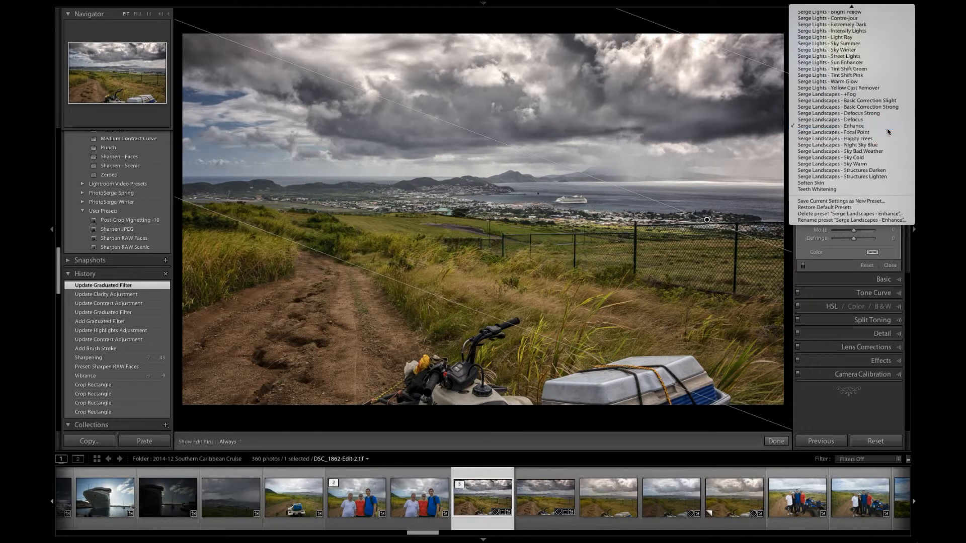
left_click(887, 128)
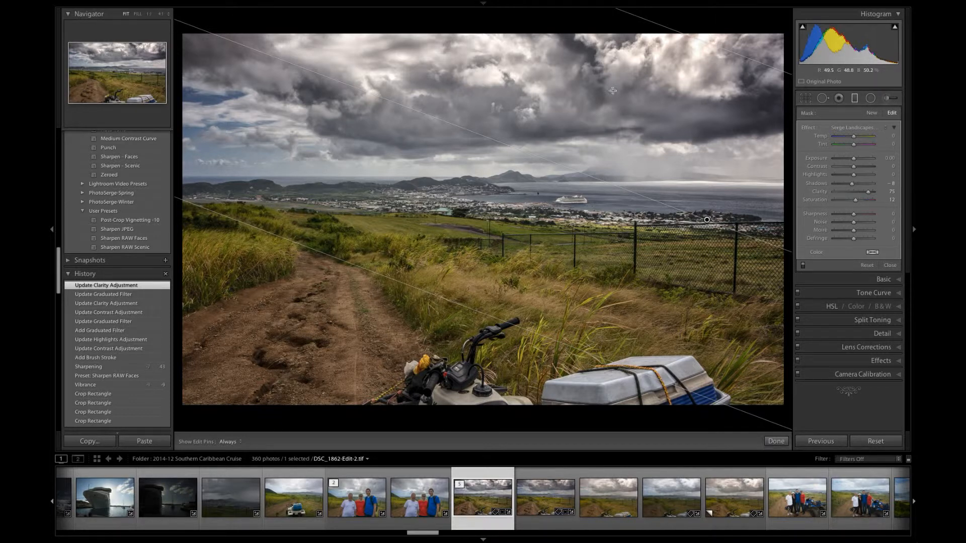
Step: Apply the preset Serge DB - Burn(Darken) SkyDrama to the filter, move it up to the sea, and finish the filter edit
left_click(886, 127)
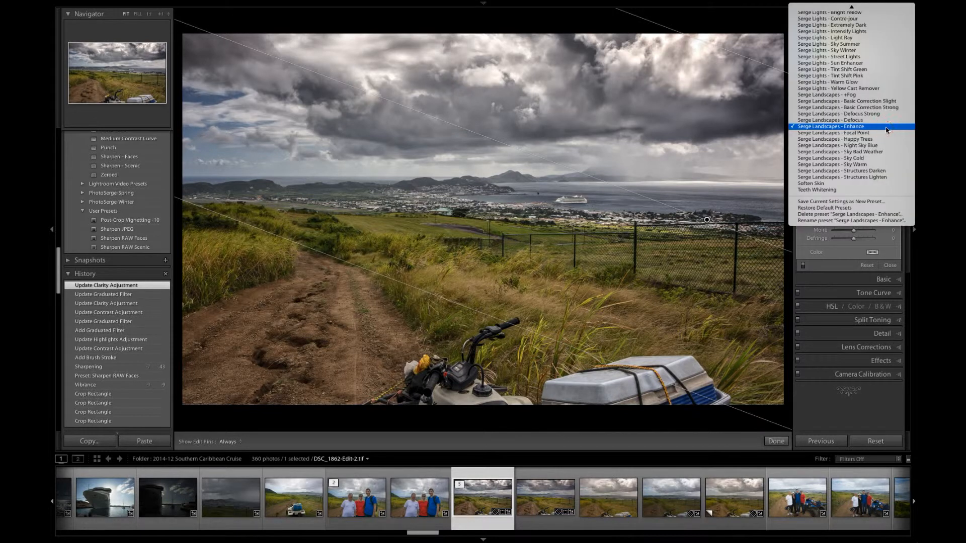
scroll(856, 106, "up", 8)
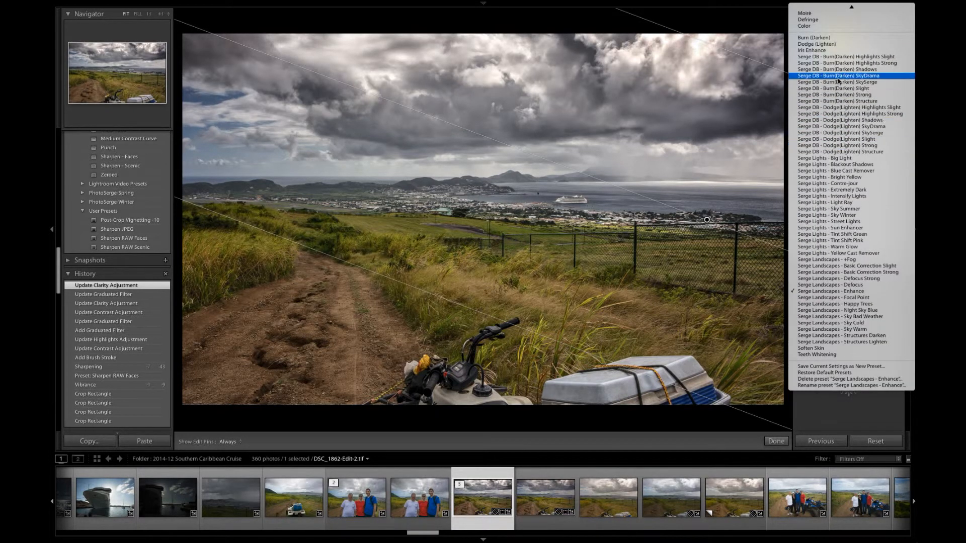
left_click(847, 77)
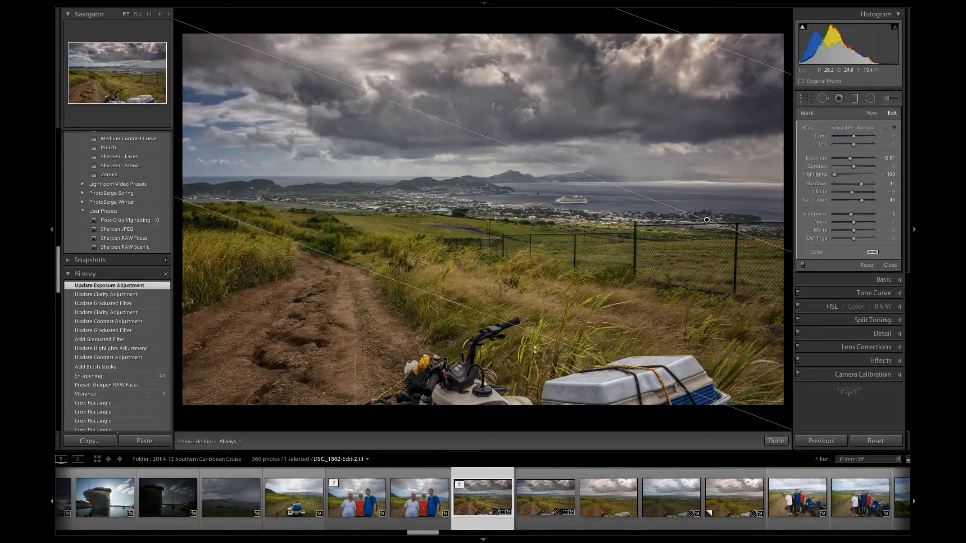
left_click_drag(537, 338, 561, 288)
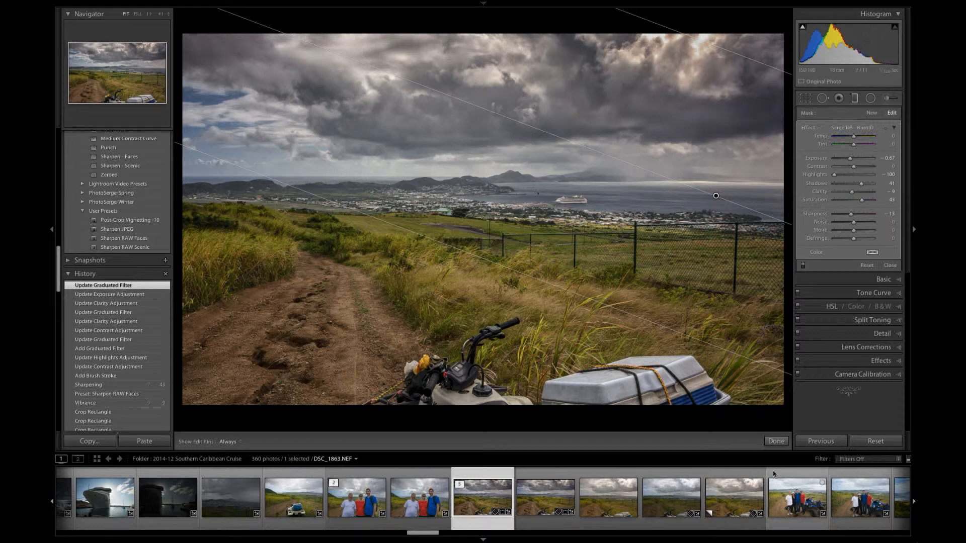
left_click(776, 442)
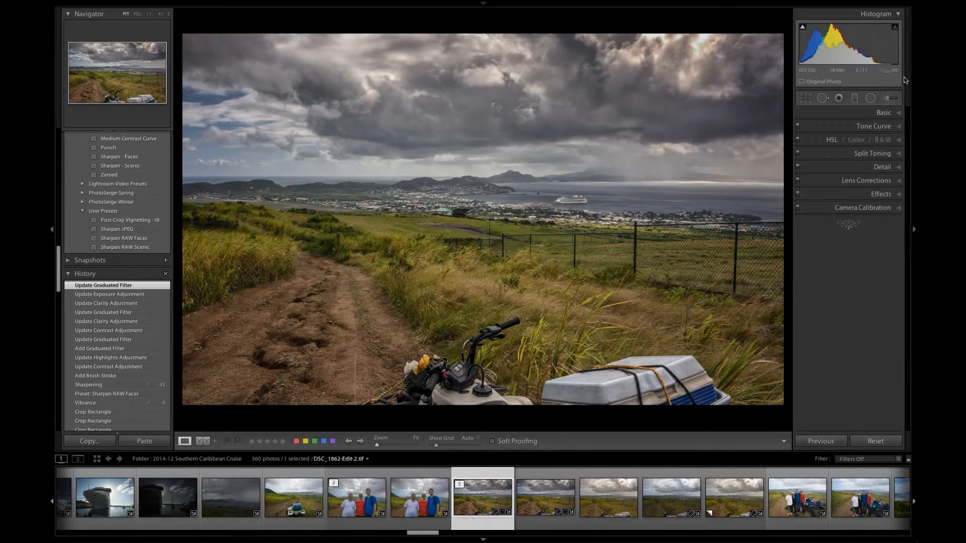
Step: Draw a second graduated filter from the sky's upper-left corner with reset settings, and apply the preset Serge DB - Burn(Darken) SkyDrama
left_click(855, 99)
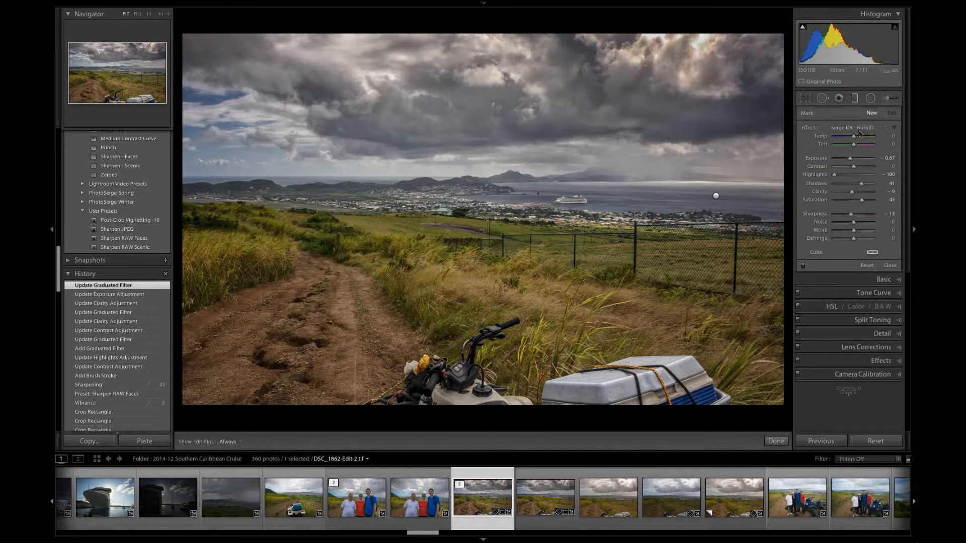
double_click(814, 129)
left_click_drag(185, 35, 228, 84)
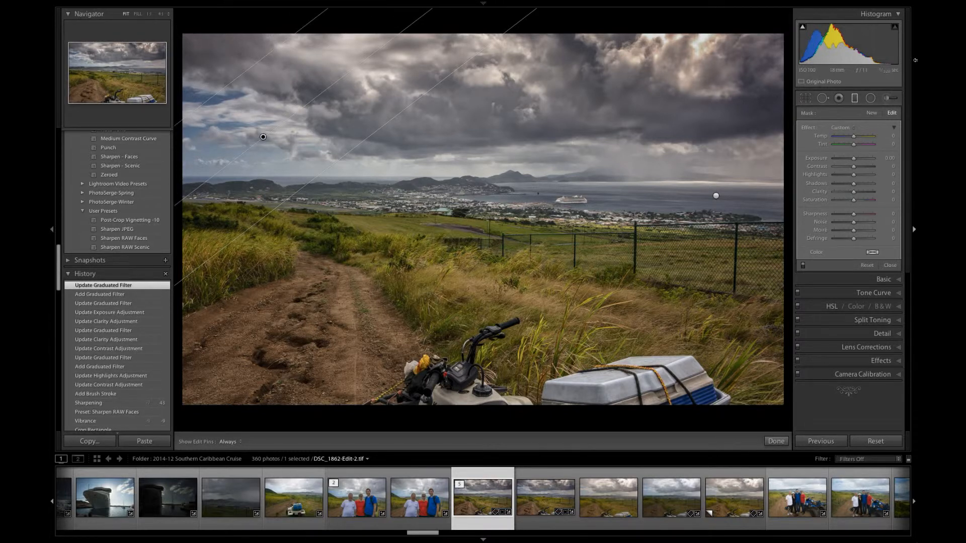
left_click(855, 131)
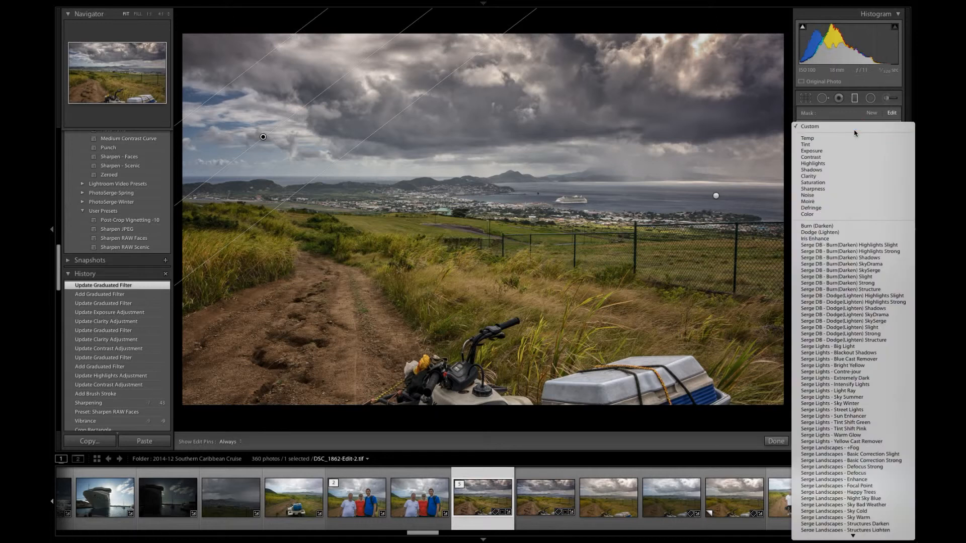
left_click(872, 264)
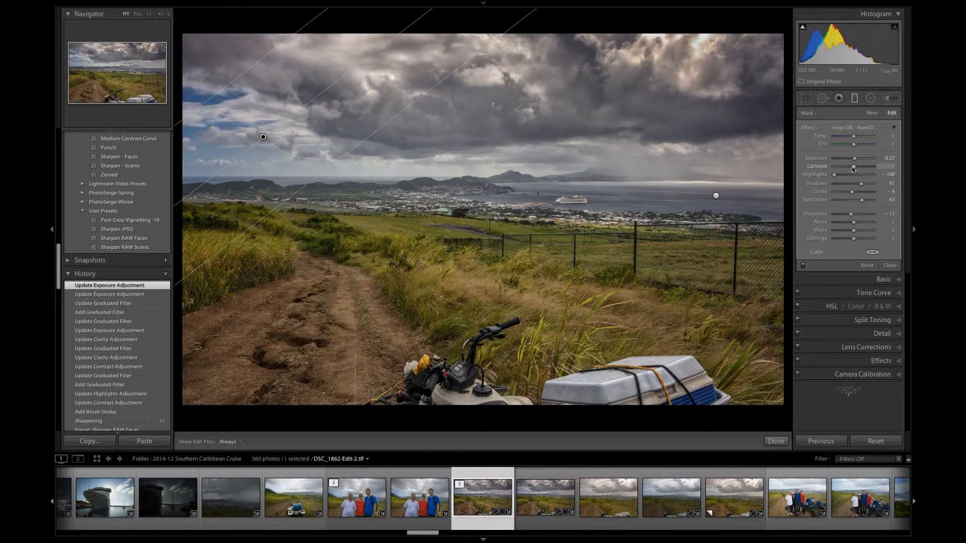
Step: Set the second filter's Highlights to 27, Shadows to 11, Clarity to 0, Saturation to 15 and Sharpness to 37, and finish the edit
left_click_drag(835, 175, 857, 183)
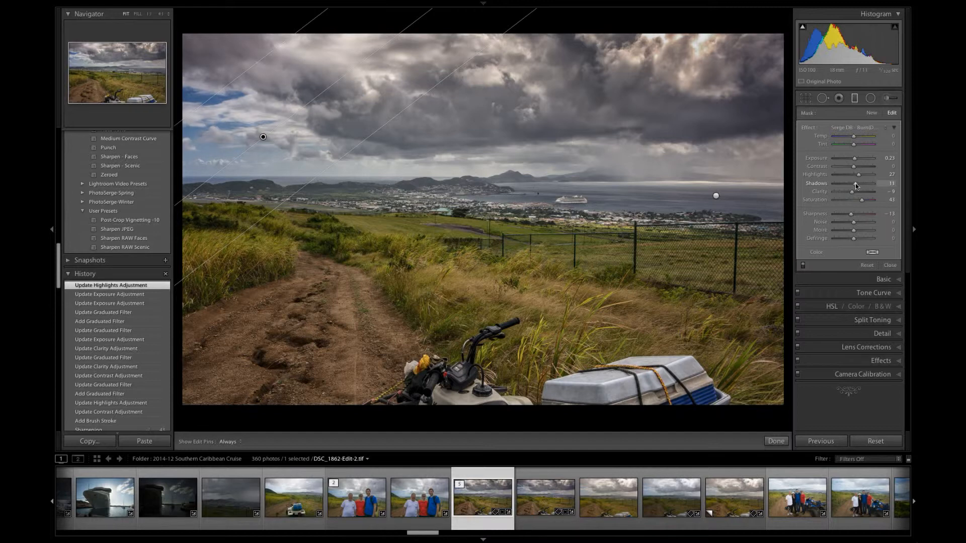
left_click_drag(857, 185, 856, 185)
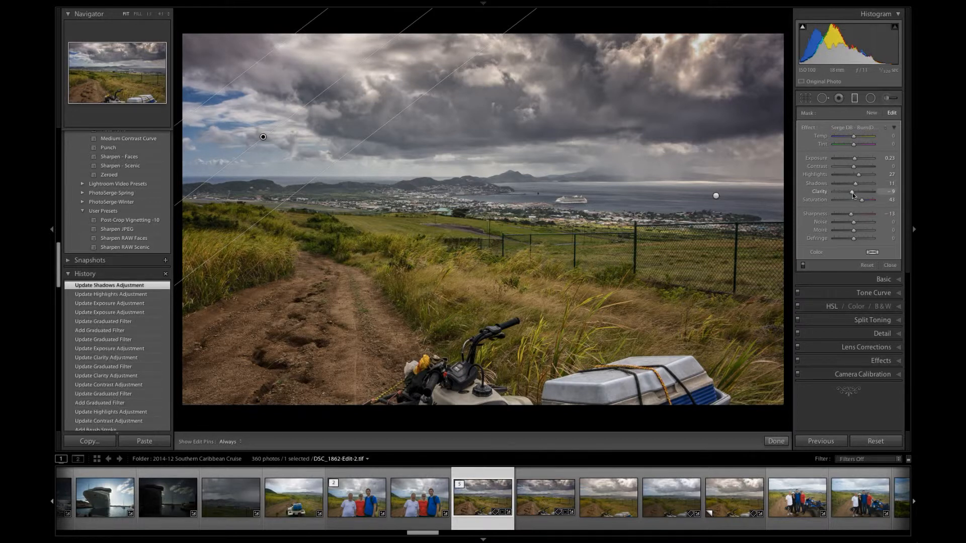
double_click(852, 195)
left_click_drag(862, 198, 861, 218)
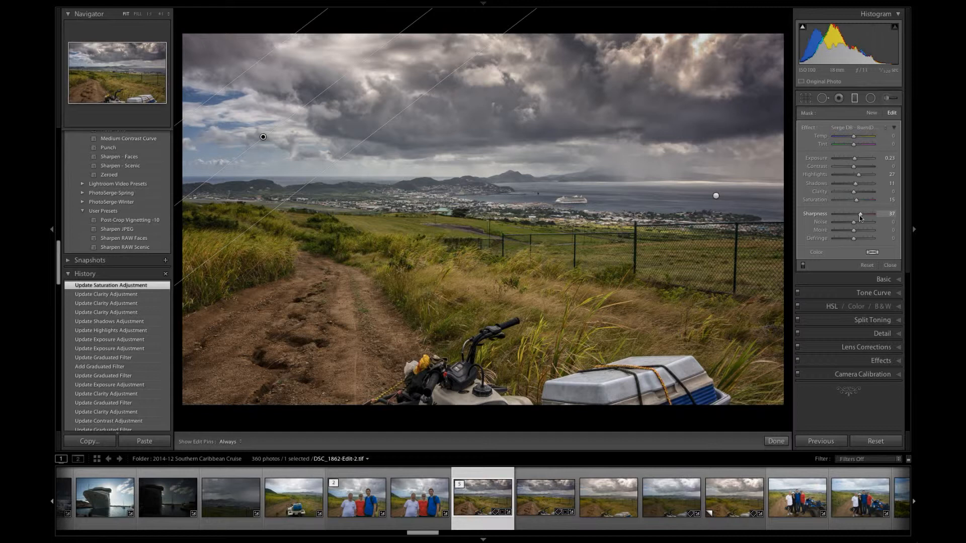
left_click_drag(861, 218, 860, 218)
left_click(780, 441)
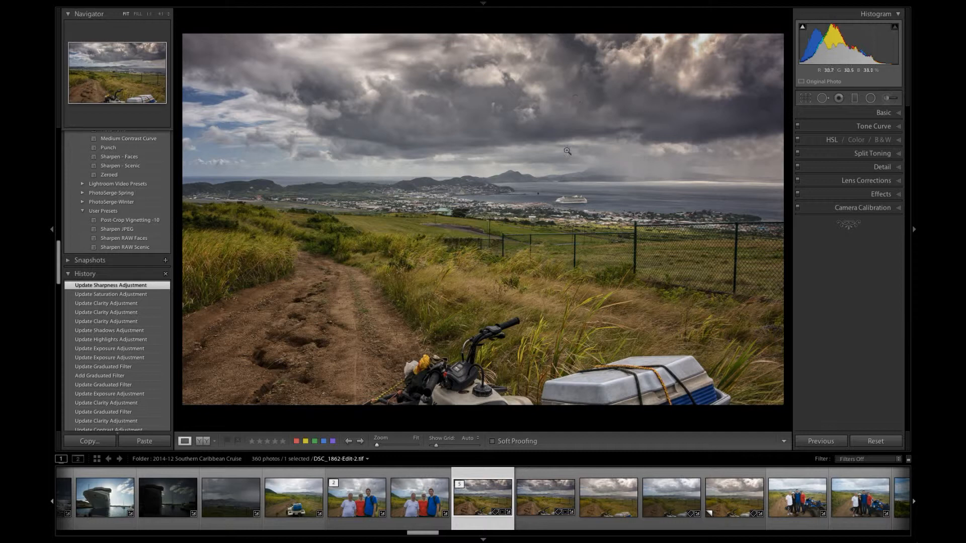
Step: Brush over the grass behind the fence with a 1.0 size adjustment brush and set its Temp to 69
left_click(888, 98)
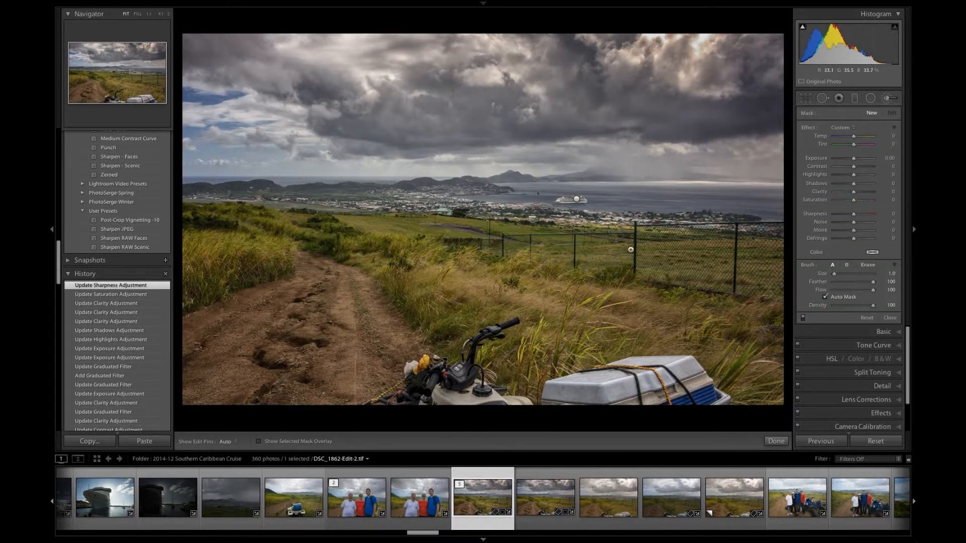
key("h")
left_click_drag(632, 249, 672, 251)
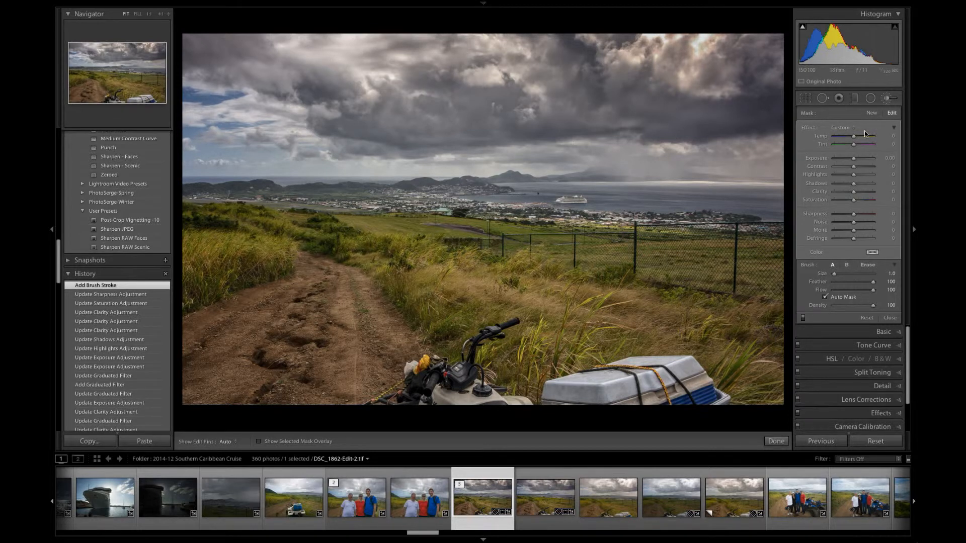
left_click_drag(858, 140, 869, 140)
key("h")
Step: Extend the brush strokes across the green field with brush size 7.0 and set the brush's Temp to 62
scroll(644, 251, "up", 6)
left_click_drag(645, 251, 594, 252)
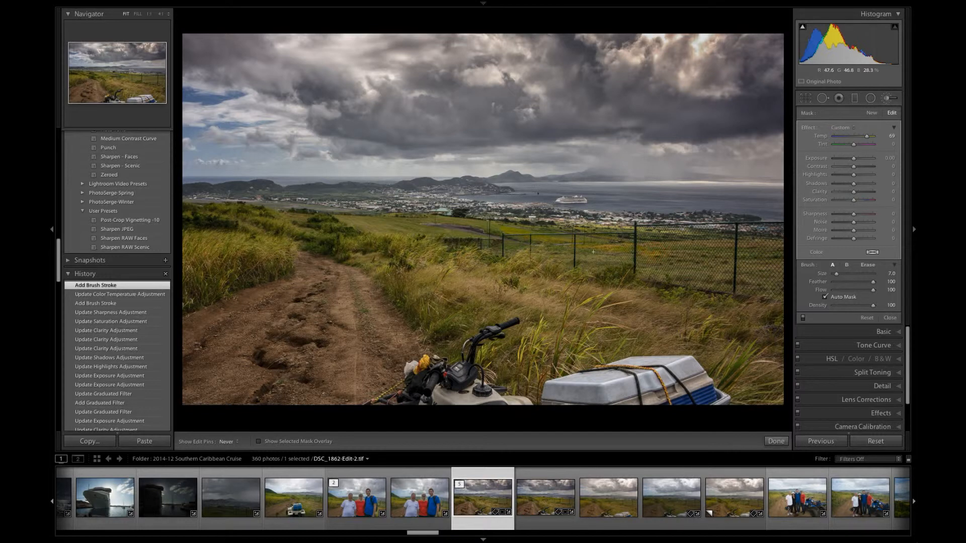
left_click_drag(473, 227, 402, 224)
key("h")
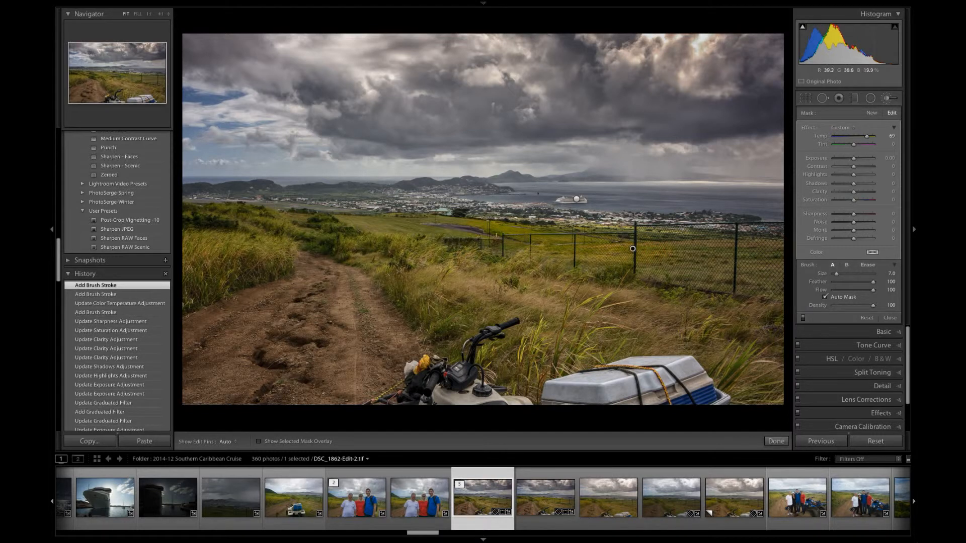
left_click_drag(867, 136, 865, 138)
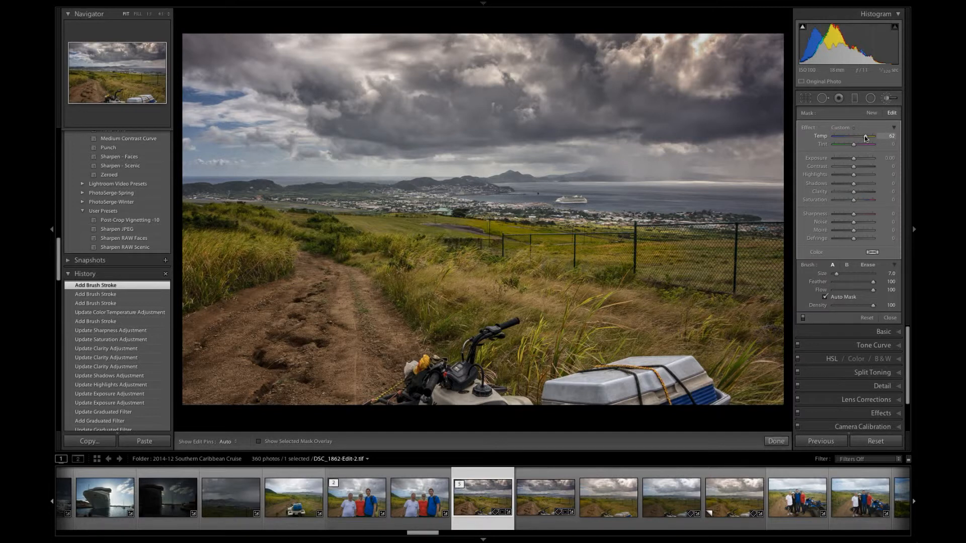
left_click_drag(865, 135, 865, 135)
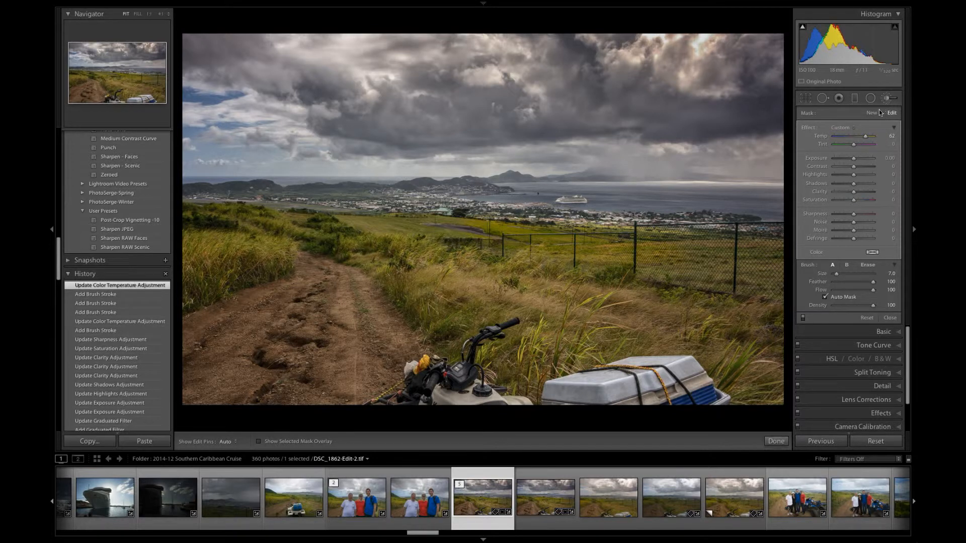
Step: Brush a new adjustment over the hazy sky above the sea with Contrast 5, Clarity 31 and Sharpness 100
left_click(875, 114)
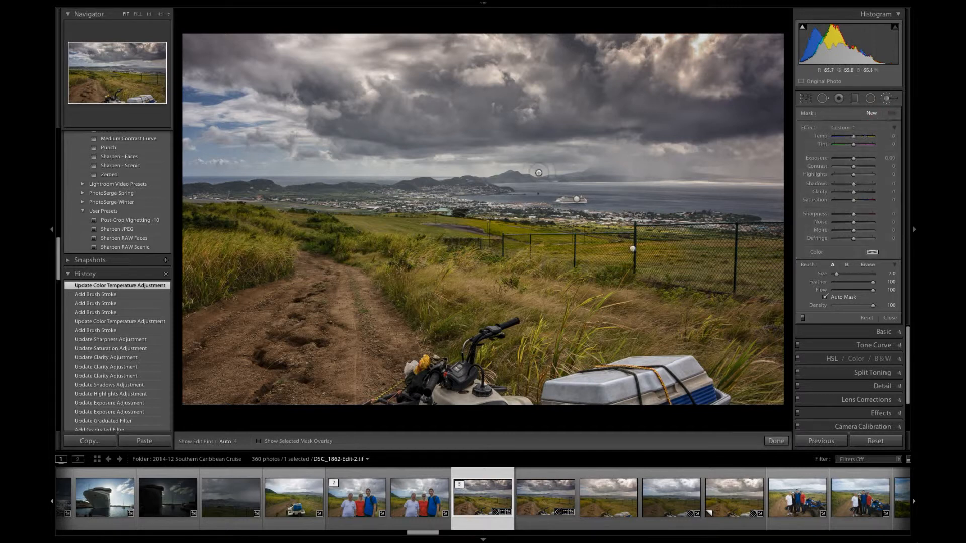
left_click(602, 169)
mouse_move(602, 169)
left_mouse_down()
mouse_move(653, 164)
mouse_move(606, 172)
mouse_move(667, 168)
mouse_move(638, 169)
mouse_move(667, 180)
left_mouse_up()
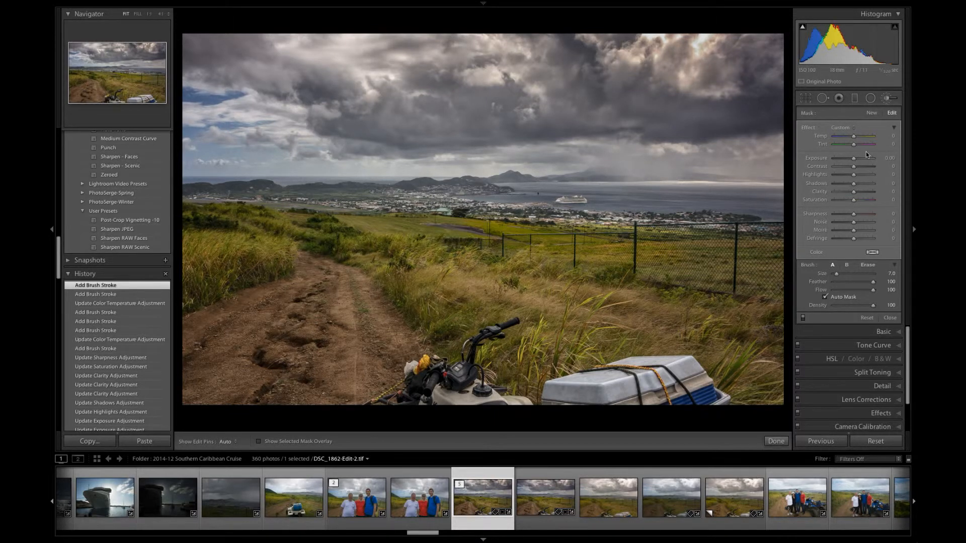
left_click_drag(857, 170, 878, 215)
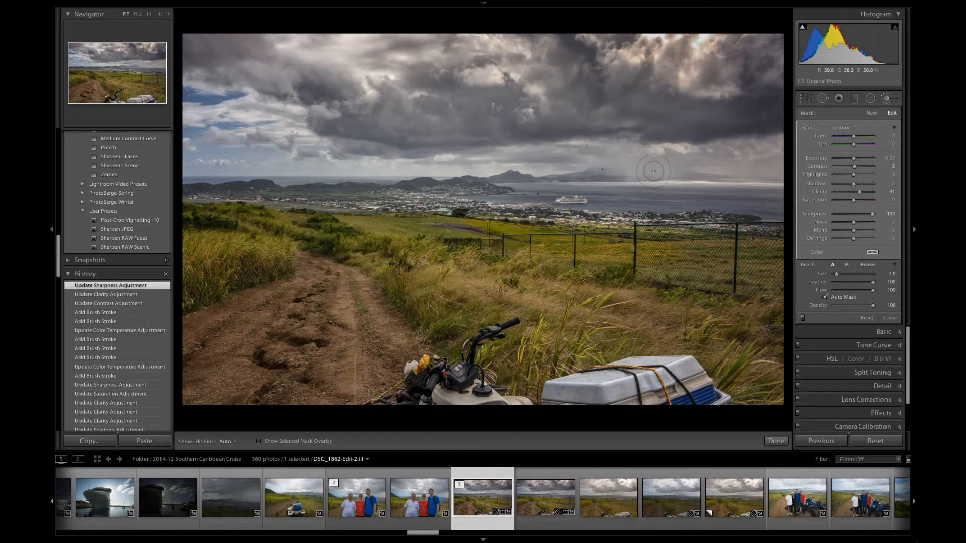
Step: Extend the haze brush strokes along the sea horizon with the mask overlay shown, and hide the overlay
left_click(683, 171)
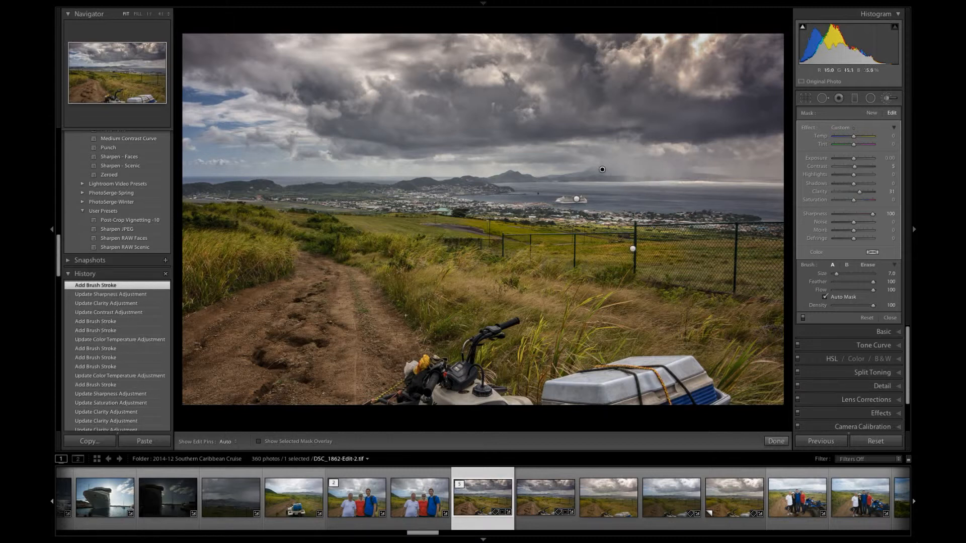
left_click(259, 442)
left_click_drag(630, 164, 740, 172)
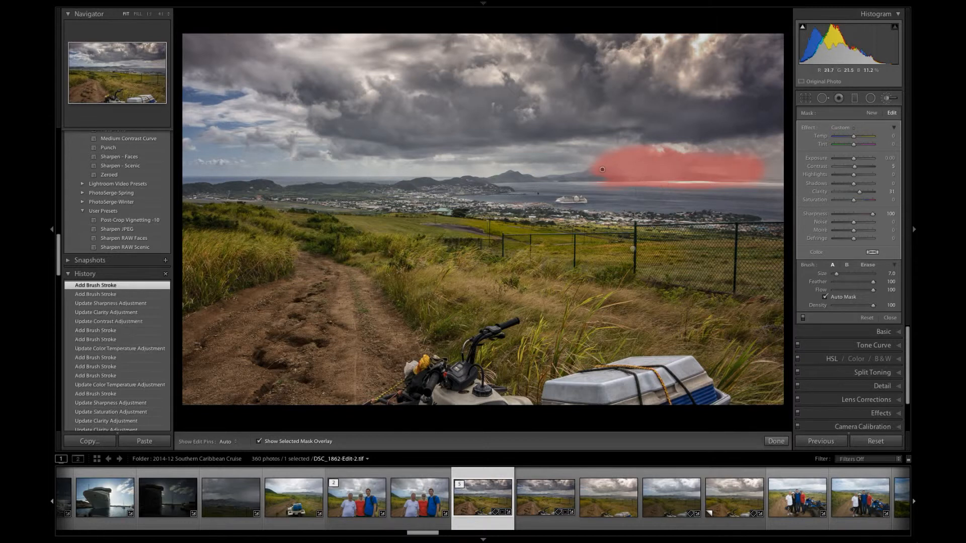
left_click(259, 443)
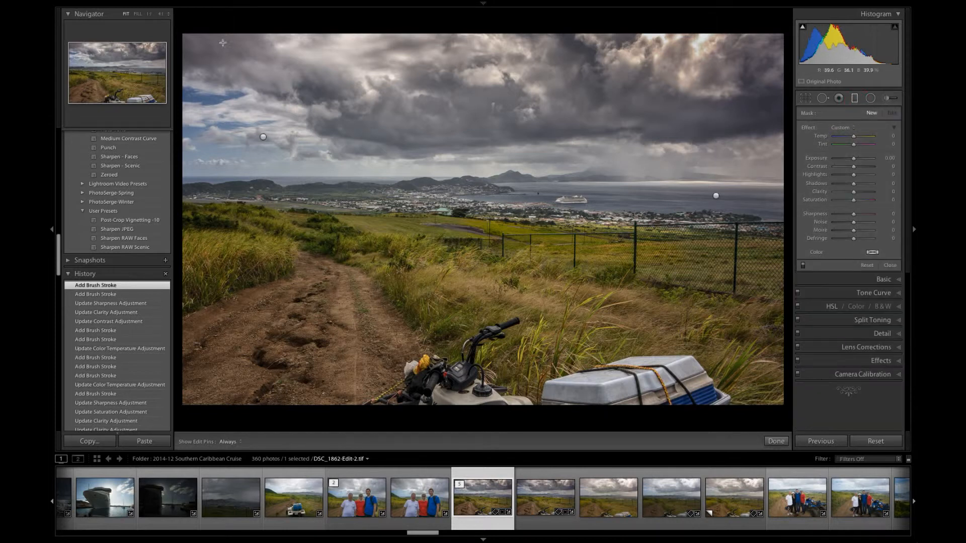
Step: Draw a graduated filter diagonally across the upper-left clouds with Highlights 3 and Exposure -0.33
mouse_move(215, 73)
left_mouse_down()
mouse_move(257, 127)
mouse_move(355, 143)
left_mouse_up()
left_click_drag(355, 144, 355, 144)
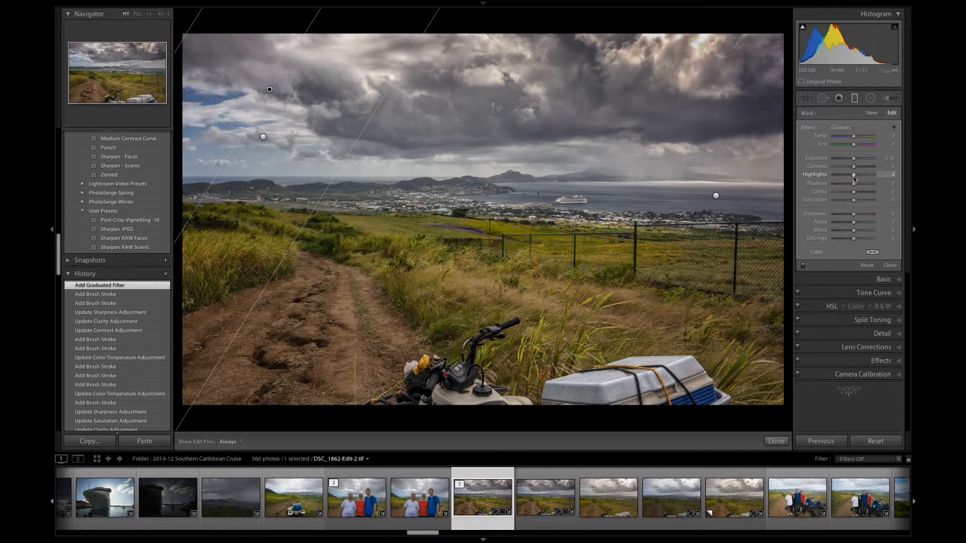
left_click_drag(854, 179, 852, 159)
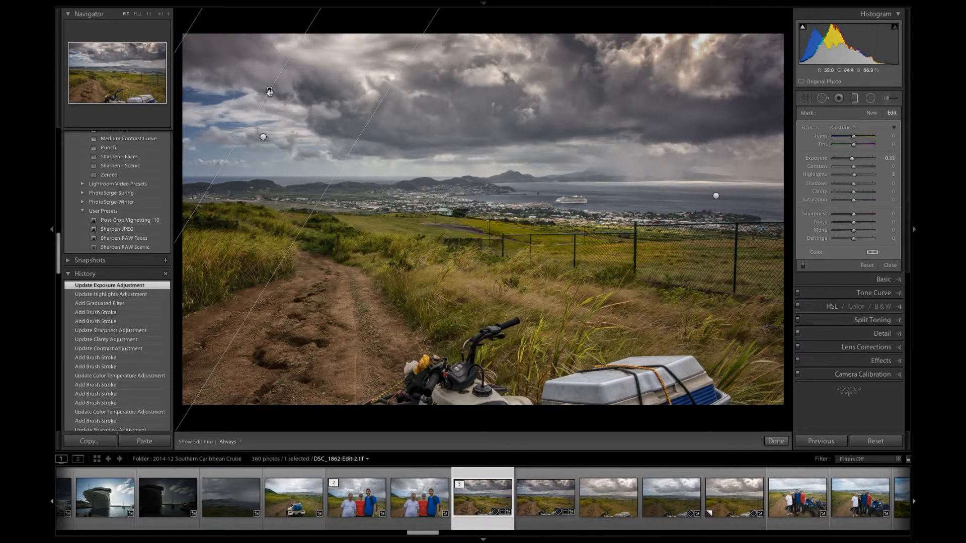
Step: Shift the graduated filter over the upper-left clouds slightly further toward the photo's left edge
left_click_drag(265, 92, 242, 89)
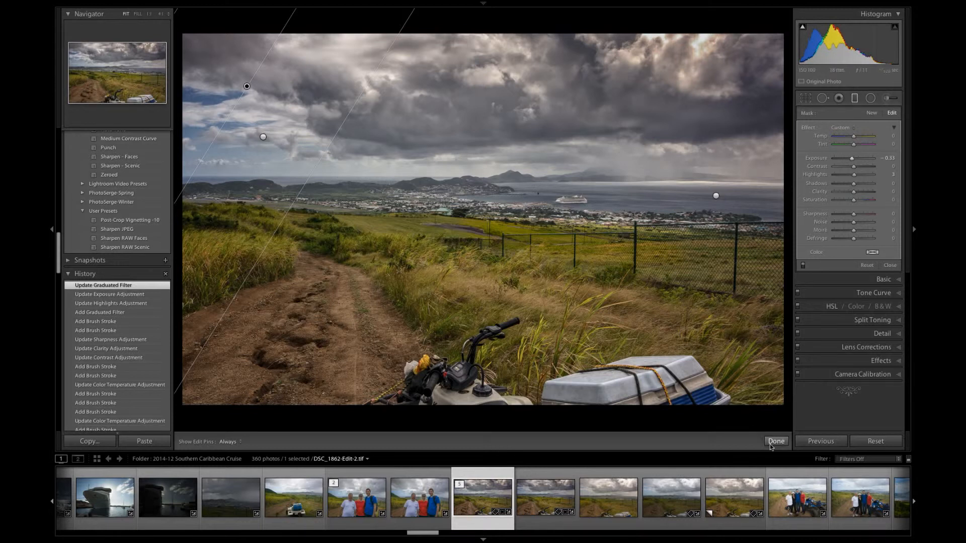
Step: Draw a wide elliptical radial filter centred near the cruise ship, covering the bay and distant field, and tilt it clockwise
left_click(871, 101)
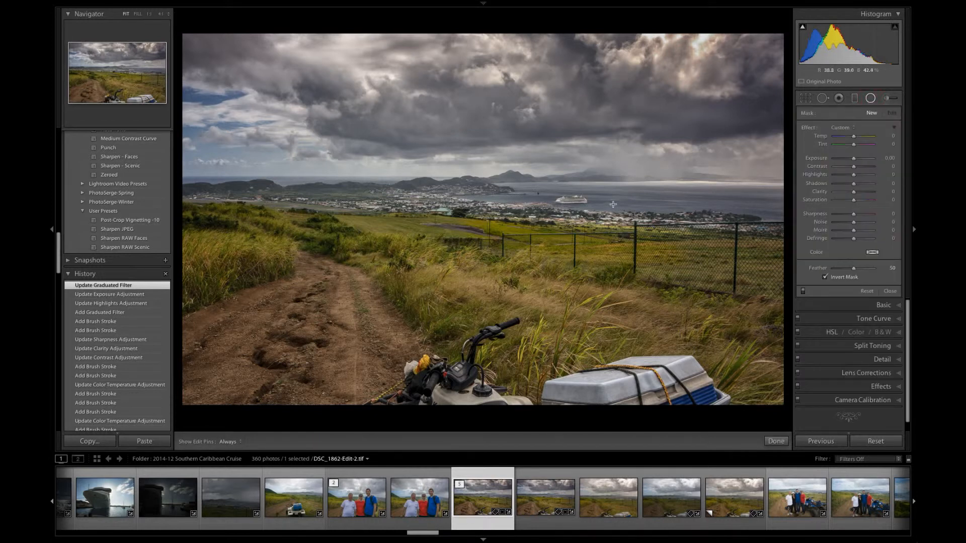
left_click_drag(652, 220, 580, 193)
left_click_drag(509, 187, 475, 277)
left_click_drag(650, 220, 580, 209)
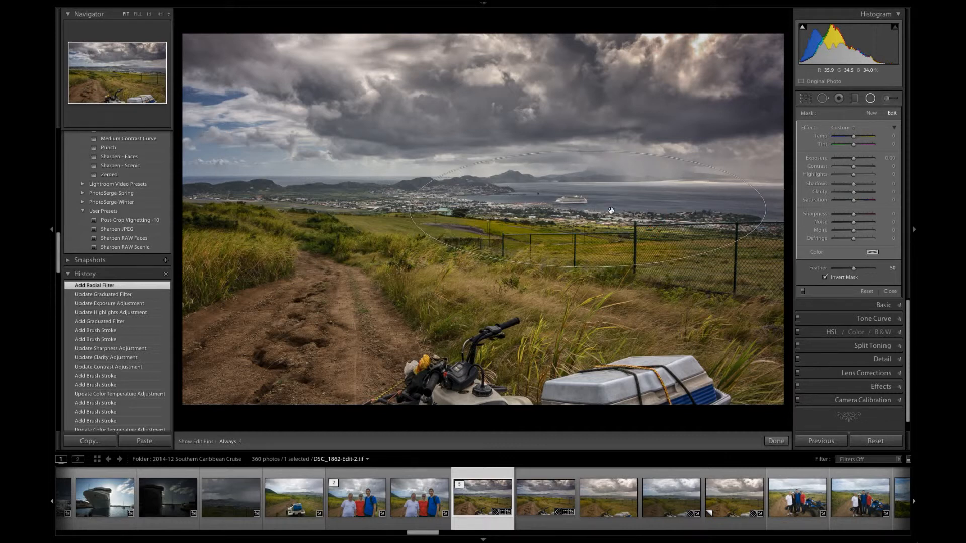
left_click_drag(772, 207, 772, 242)
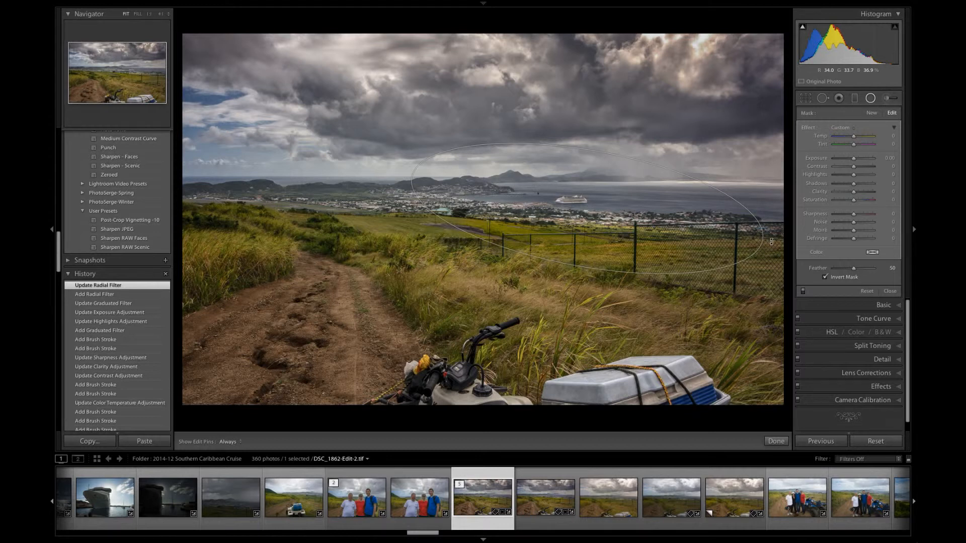
left_click_drag(772, 241, 772, 241)
Step: Set the radial filter's Highlights to 41, shift the ellipse slightly up and left over the ship, and finish the filter edit
left_click_drag(854, 174, 861, 179)
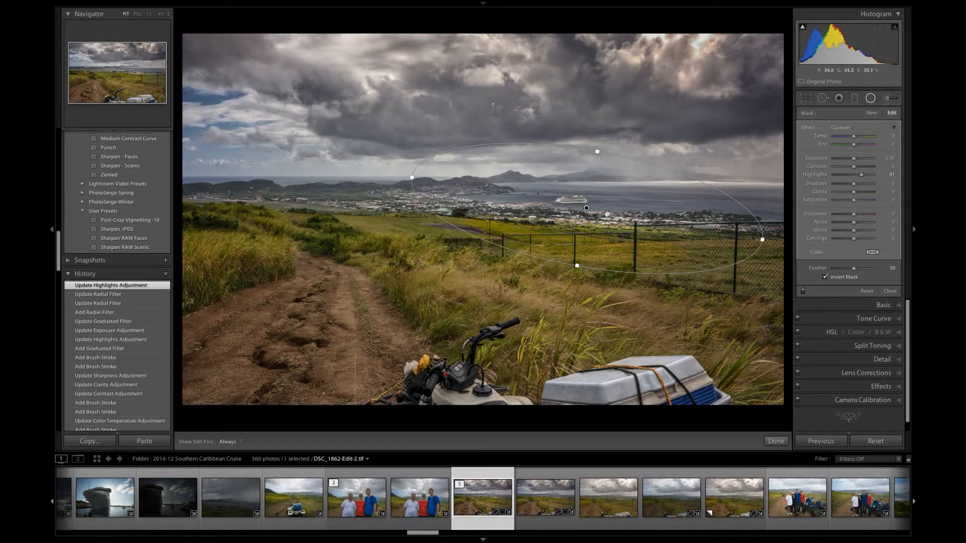
left_click_drag(585, 210, 572, 203)
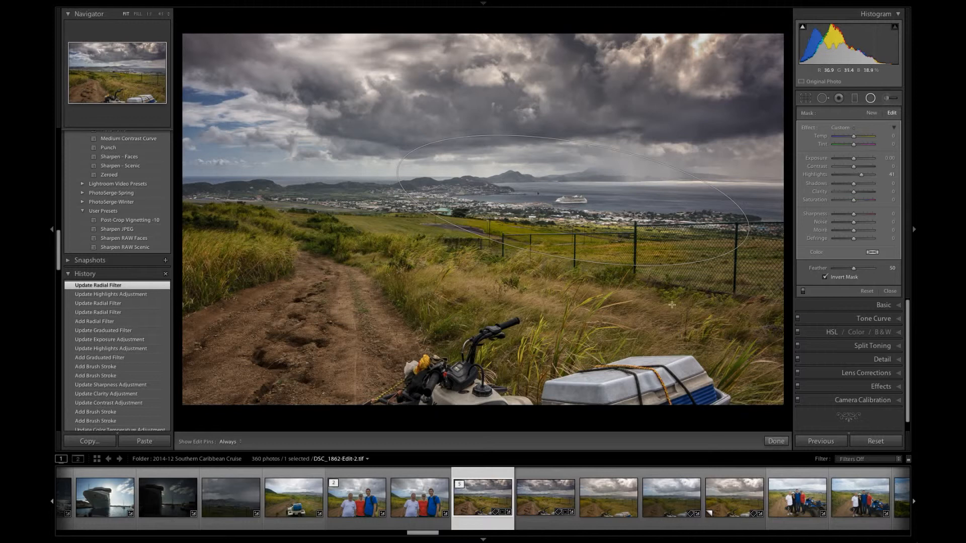
left_click(776, 442)
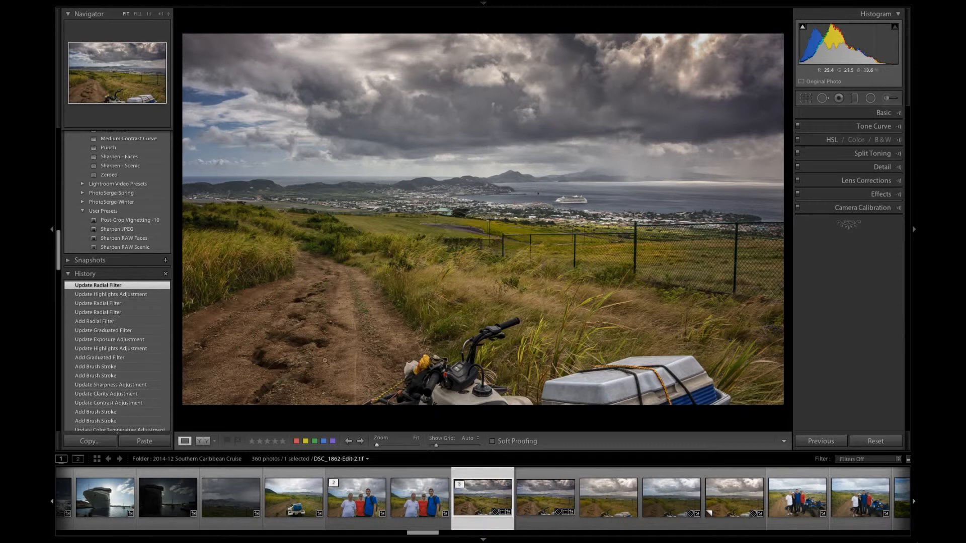
Step: Compare the finished photo with the DSC_1862-Edit-Edit.tif and DSC_1862-Edit.tif versions, ending on the finished photo
left_click(542, 500)
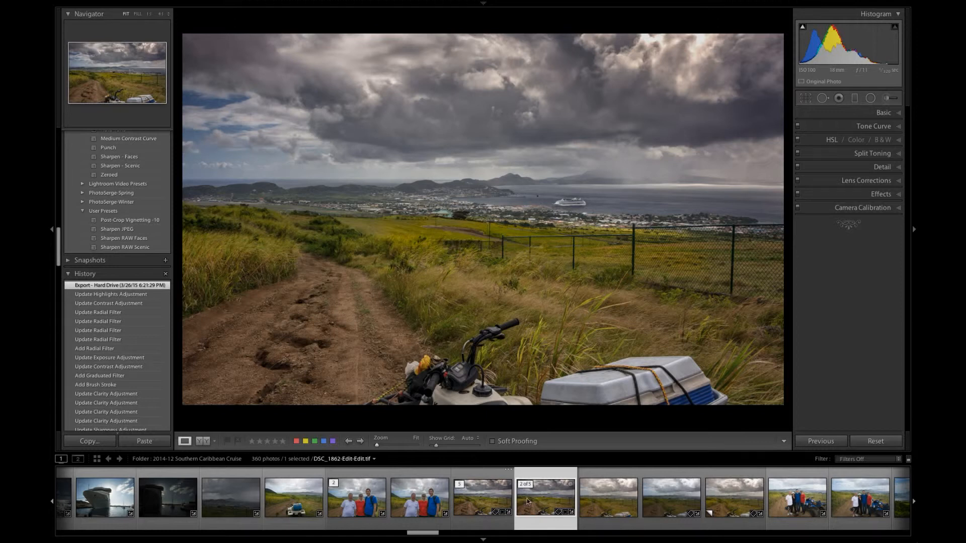
left_click(487, 494)
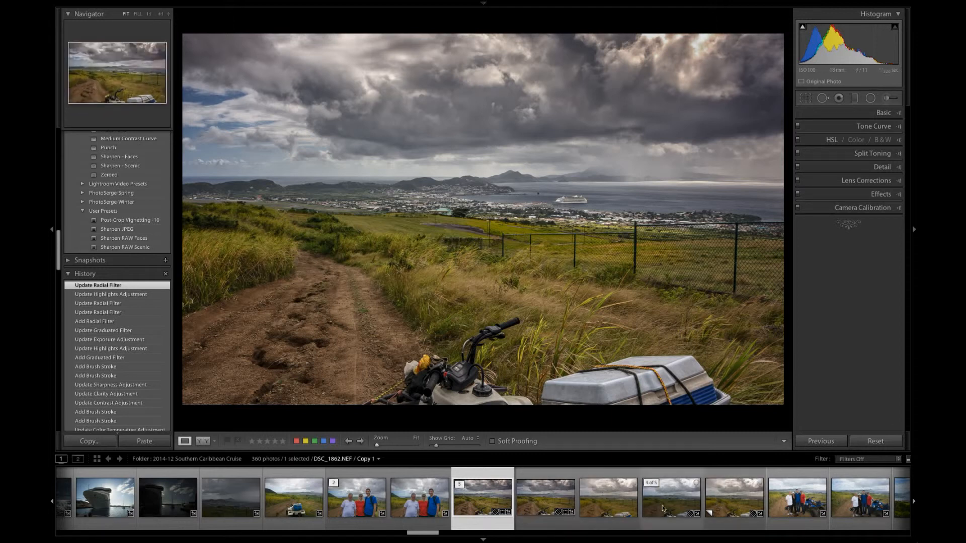
left_click(624, 509)
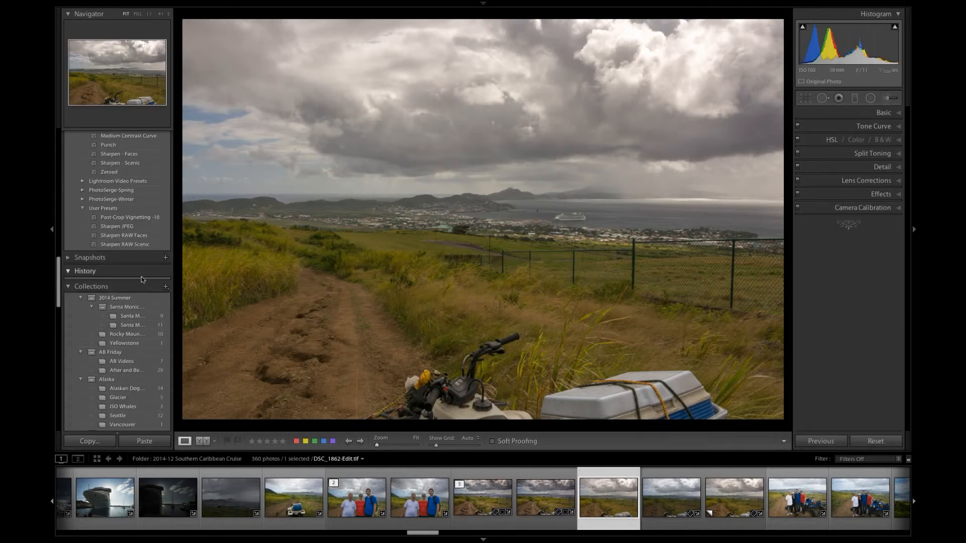
left_click(483, 500)
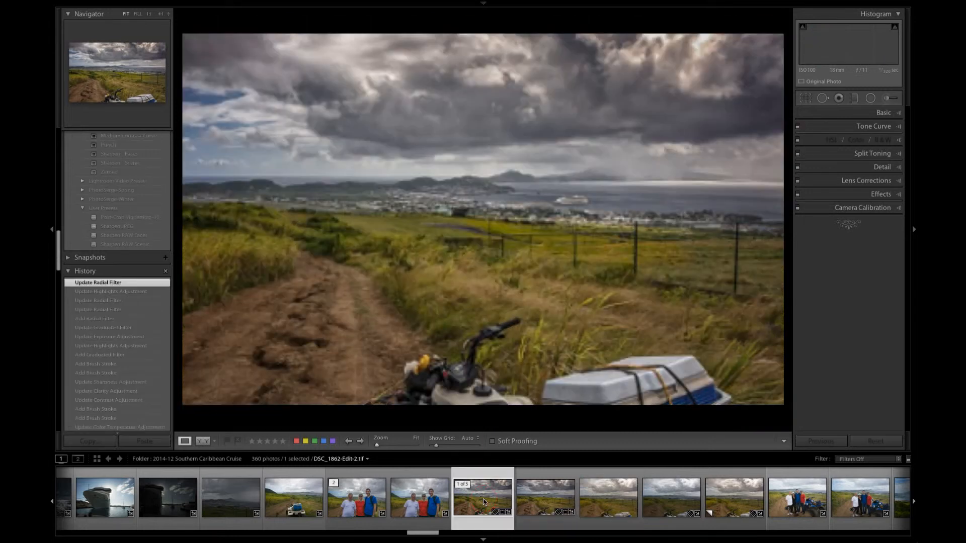